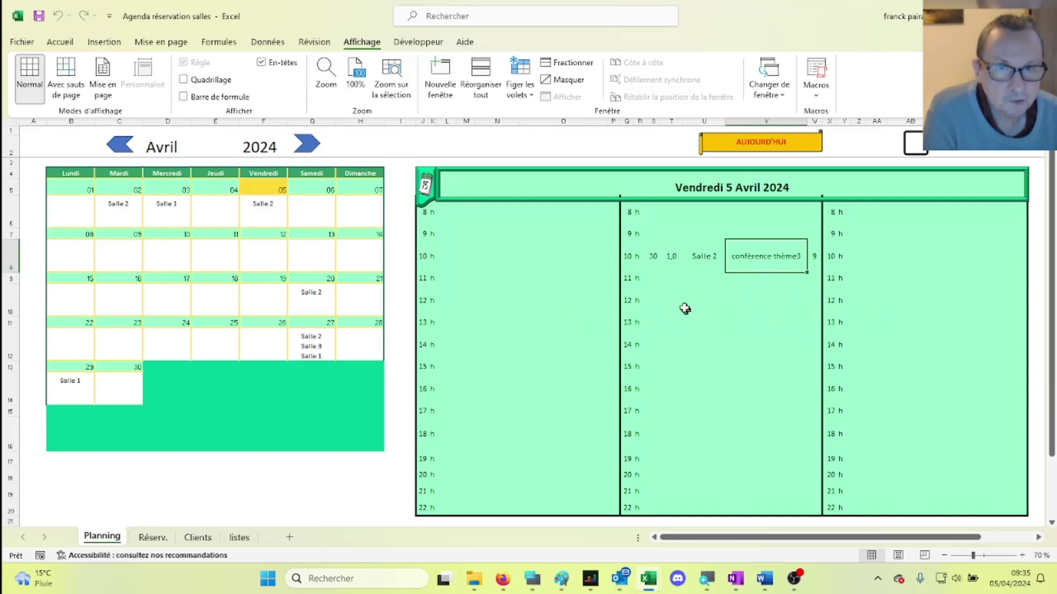
click(685, 344)
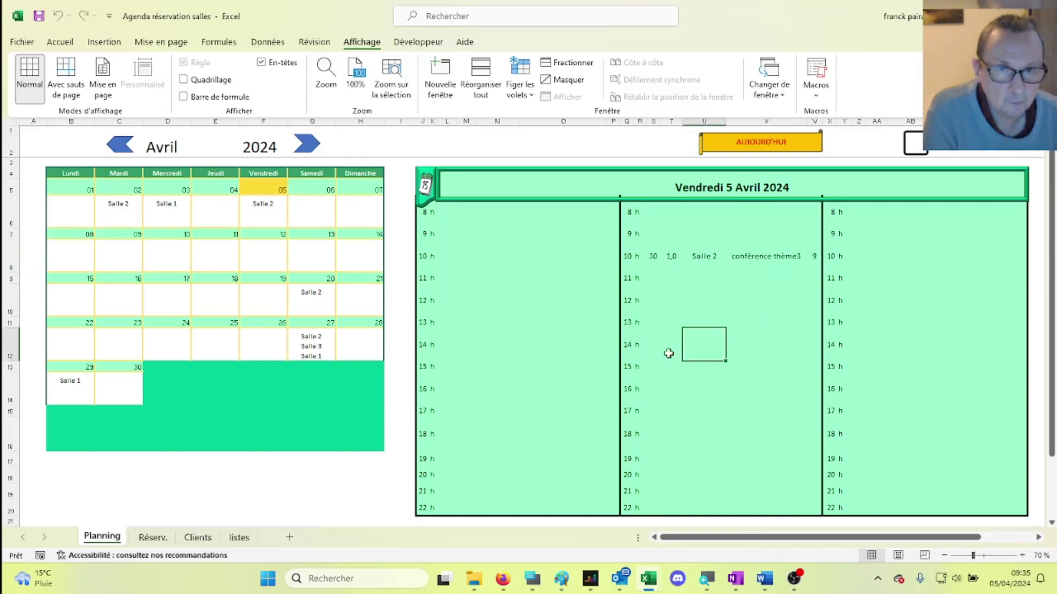
click(669, 348)
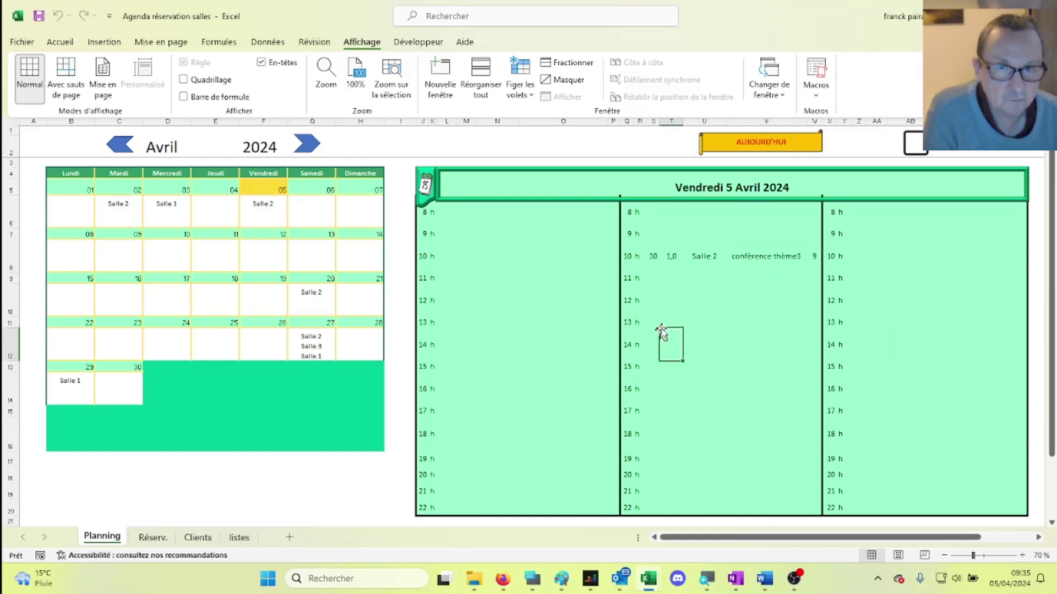
click(710, 346)
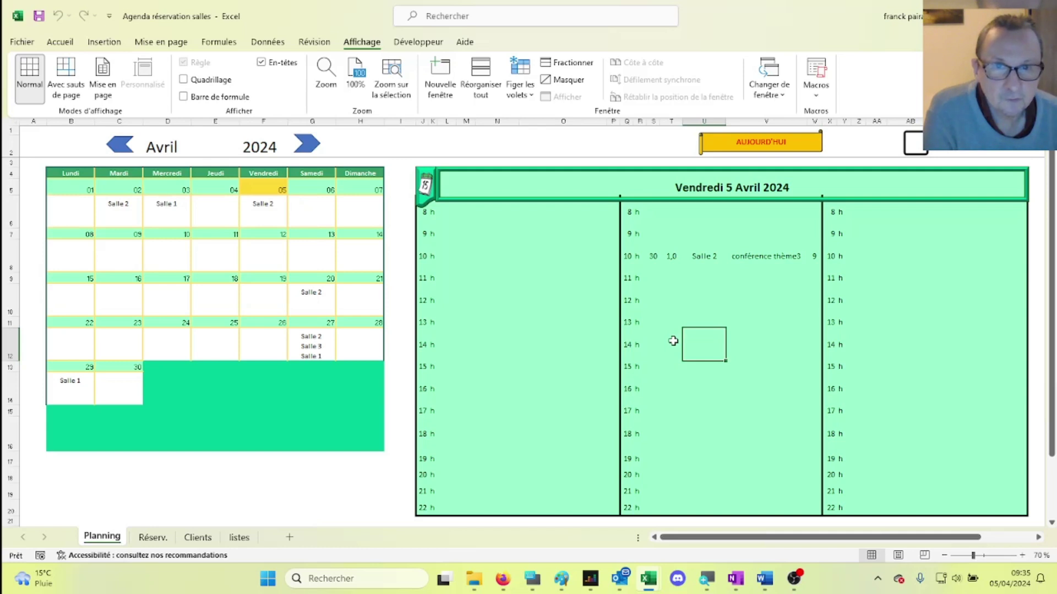
click(672, 342)
click(696, 345)
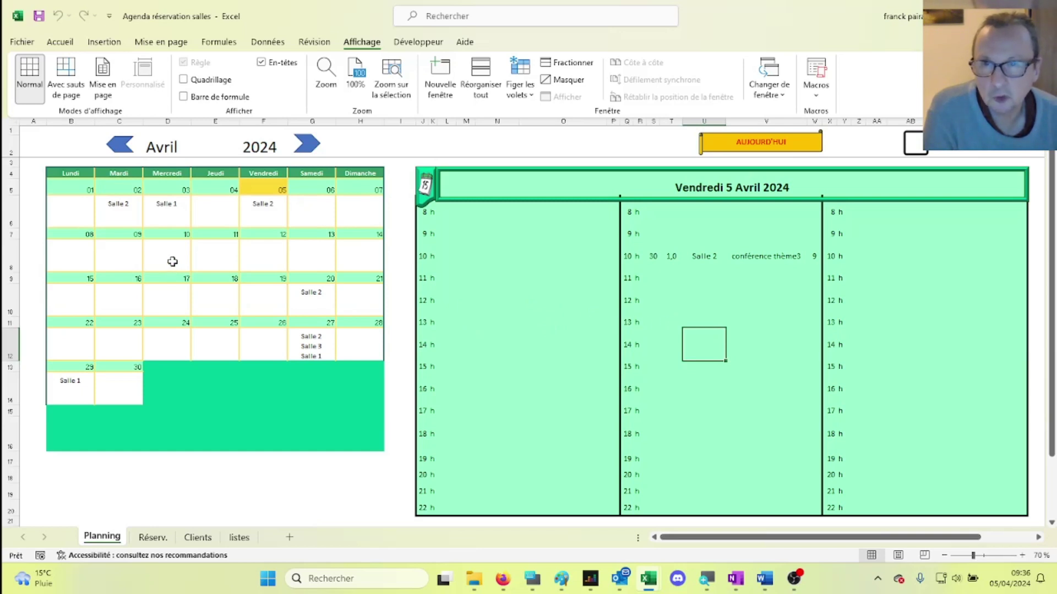
- Browse the monthly calendar forward to August 2024 and back to March 2024
click(307, 146)
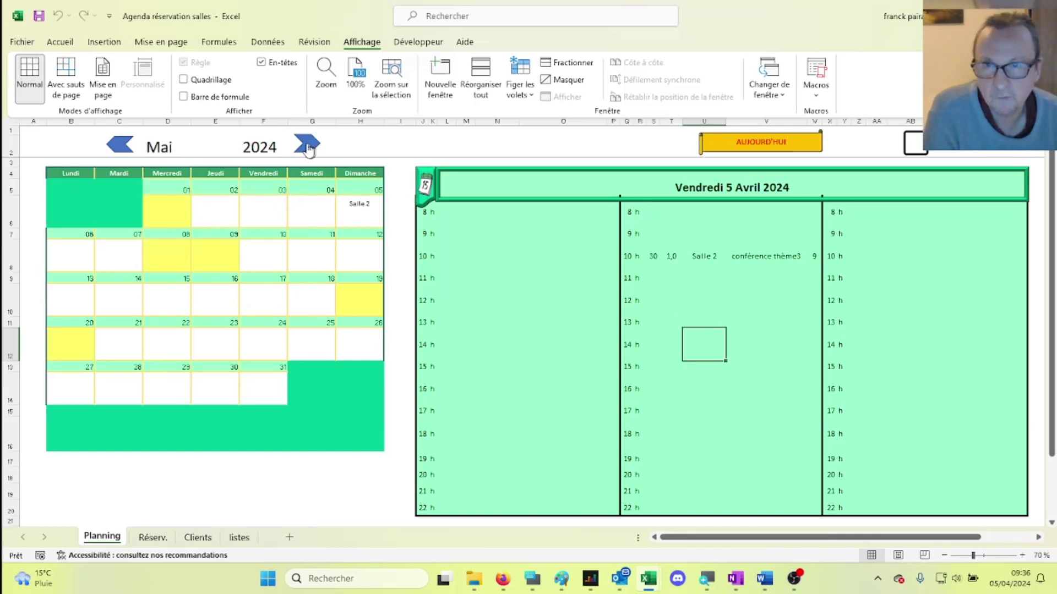
click(308, 148)
click(307, 148)
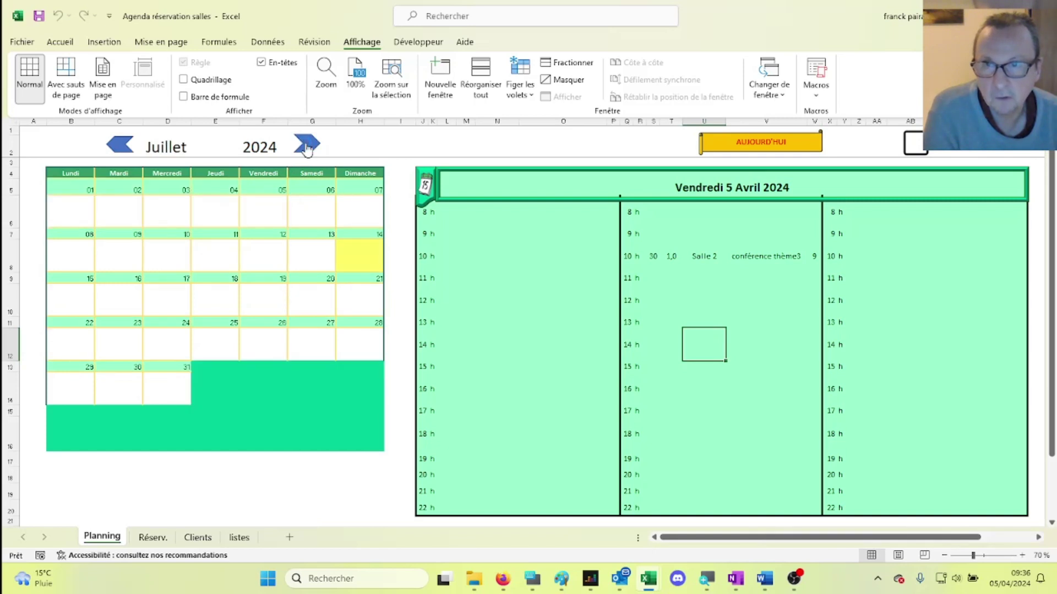
click(307, 148)
click(120, 147)
click(121, 147)
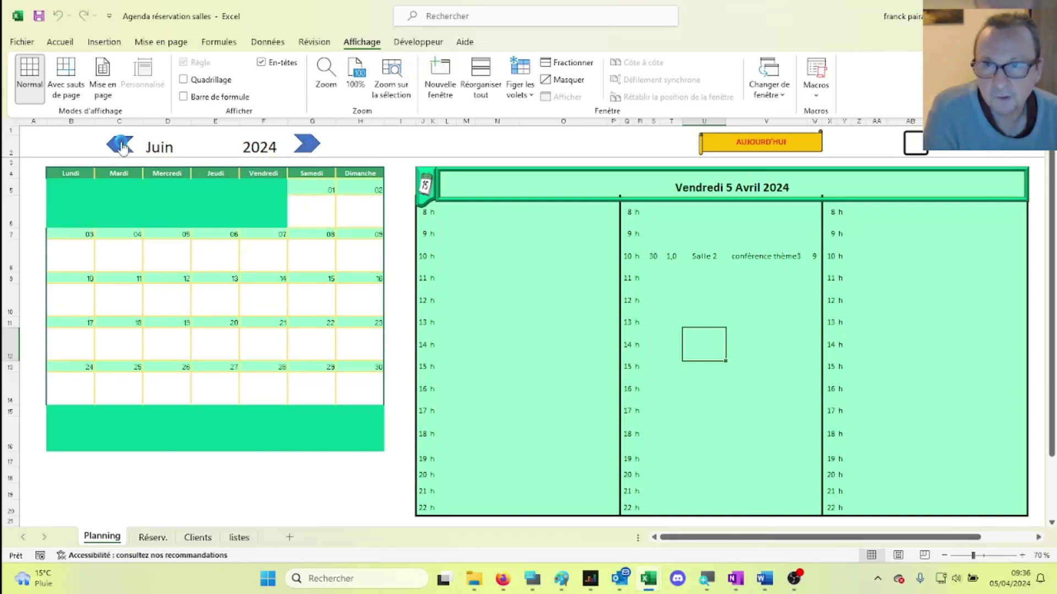
click(121, 147)
click(122, 147)
click(122, 147)
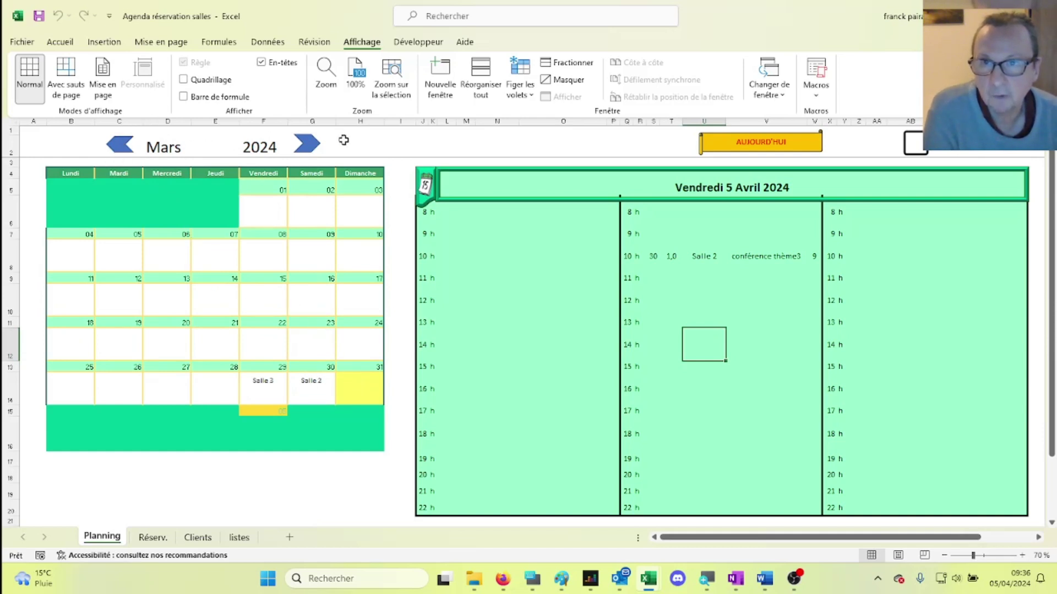
- Browse the monthly calendar back to December 2023 and return it to today's date
click(306, 146)
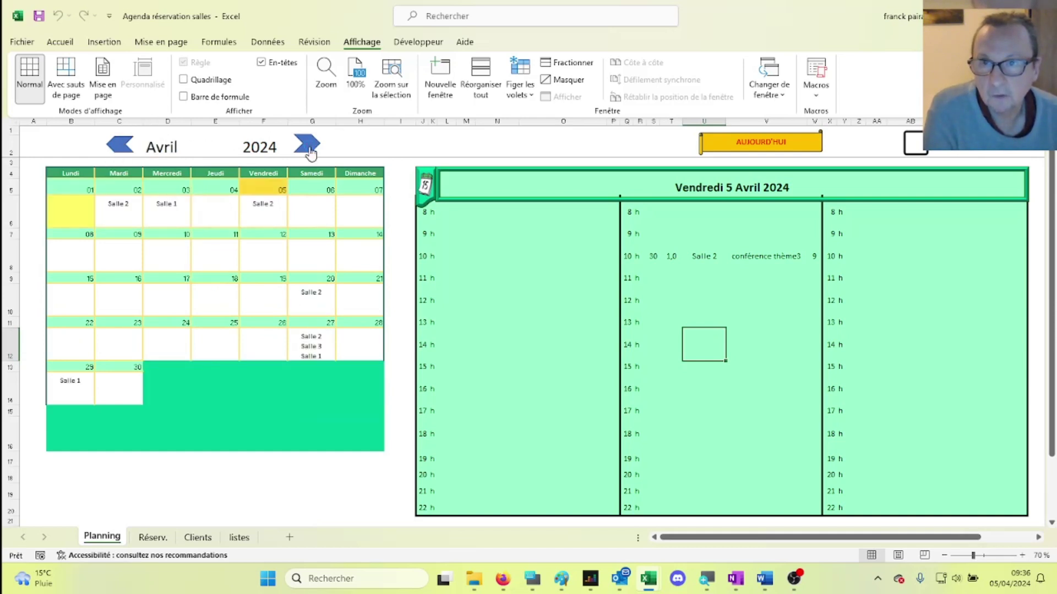
click(122, 147)
click(122, 146)
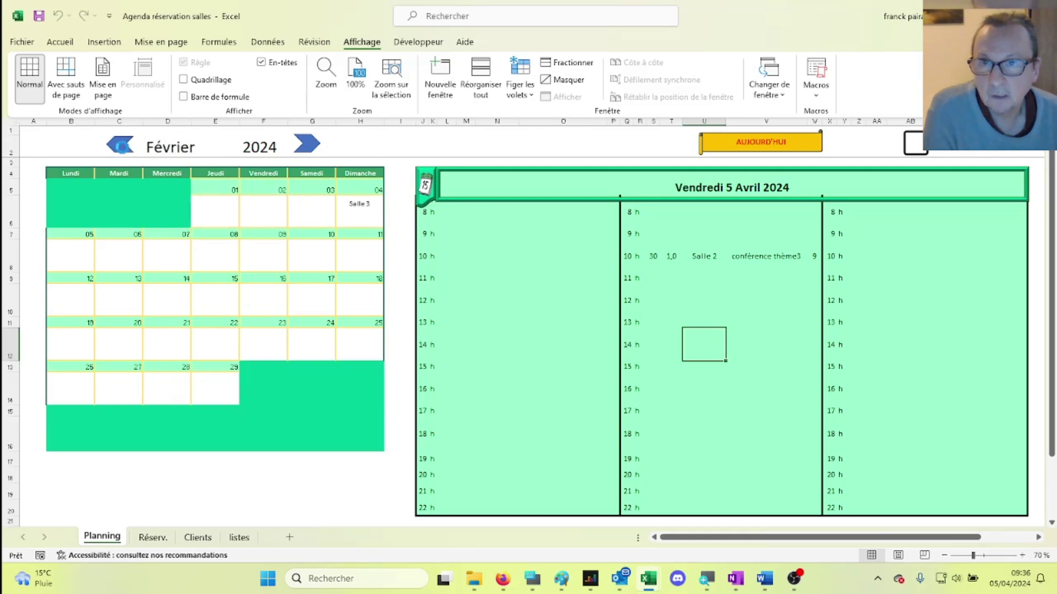
click(122, 146)
click(123, 147)
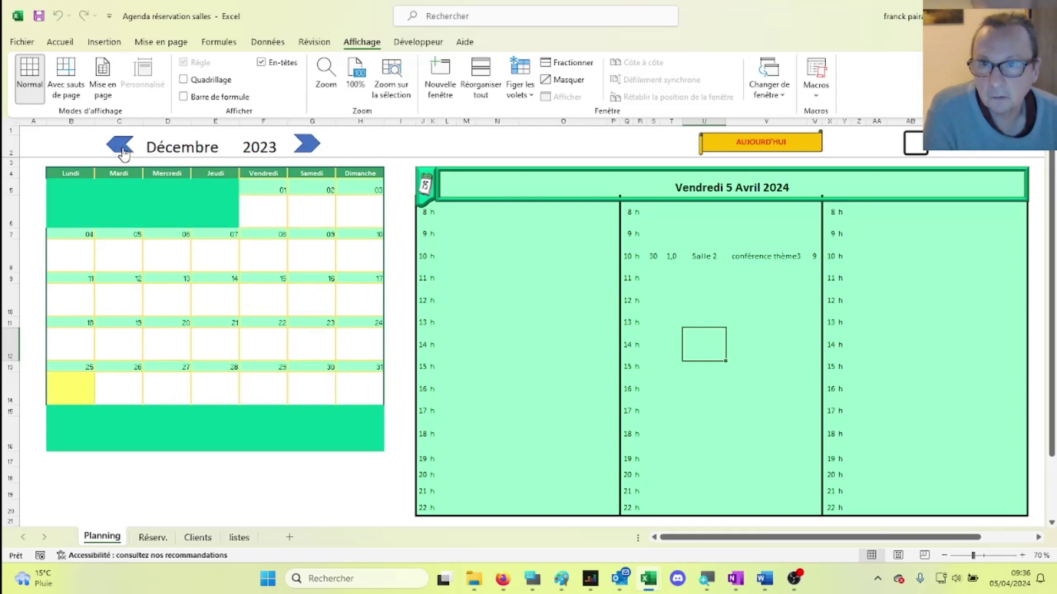
click(313, 150)
click(314, 149)
click(314, 150)
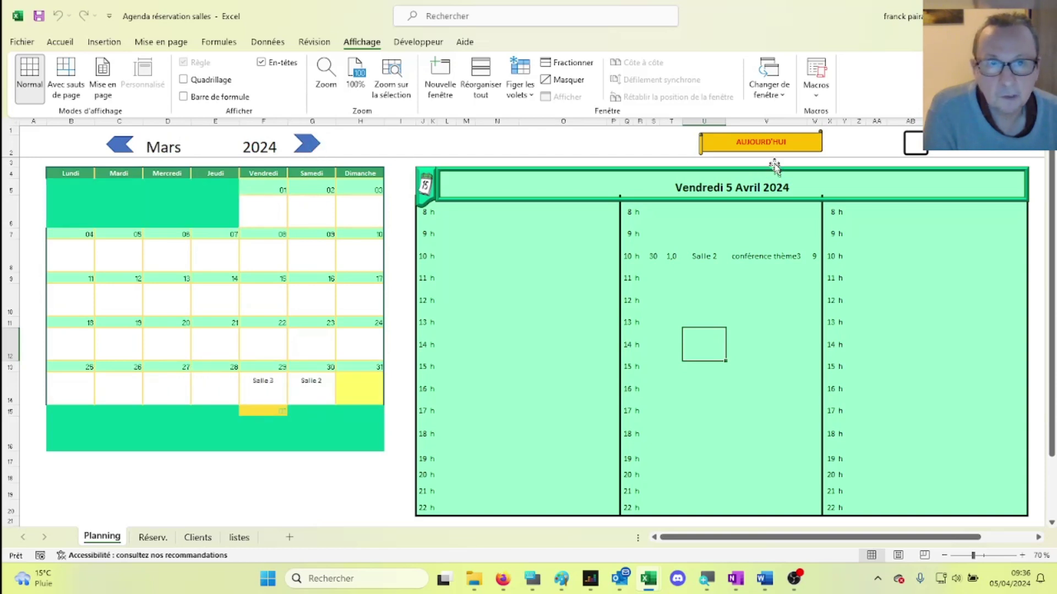
click(772, 145)
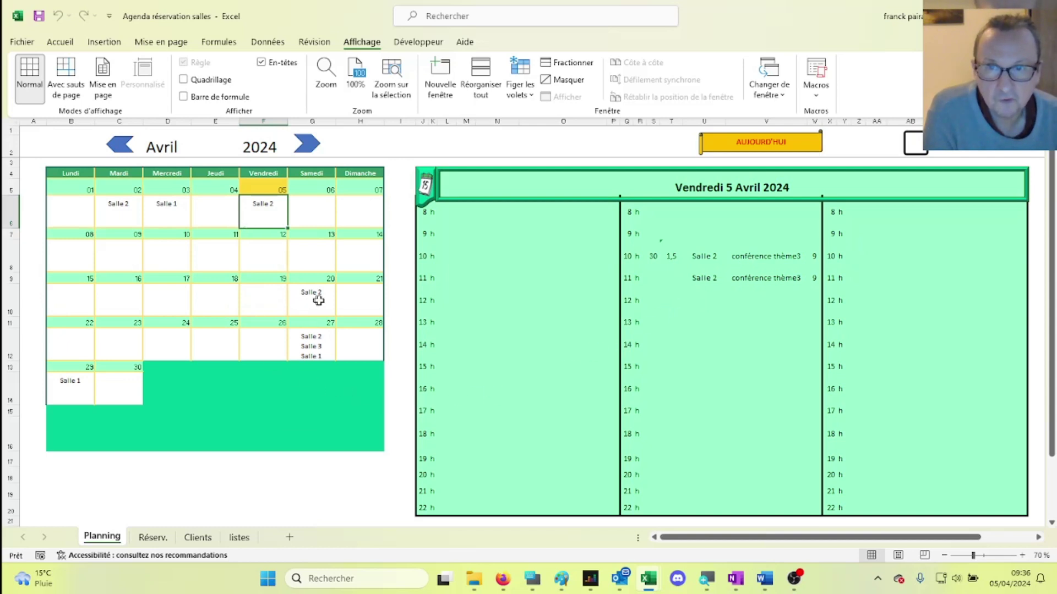
- Display the day schedule for 27 April 2024 and examine the duration, topic and number of the 13 h booking for Salle 1
click(312, 347)
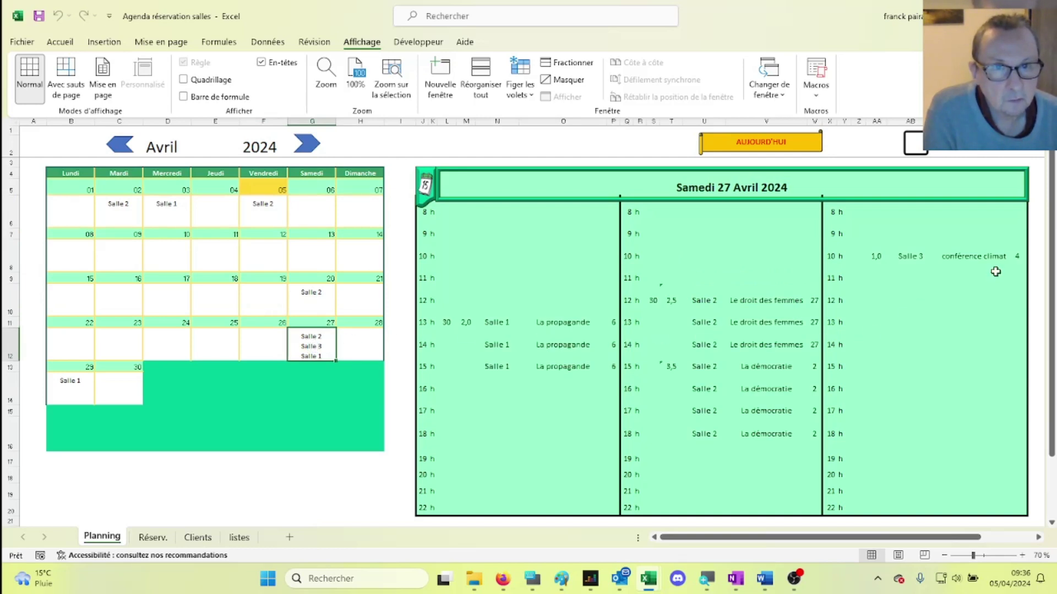
click(459, 324)
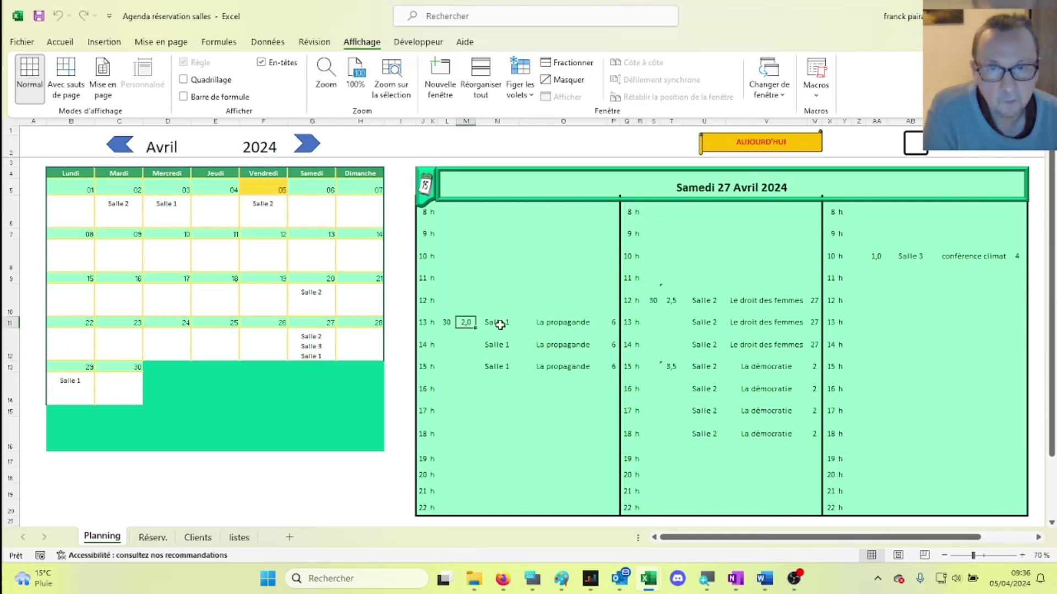
click(576, 324)
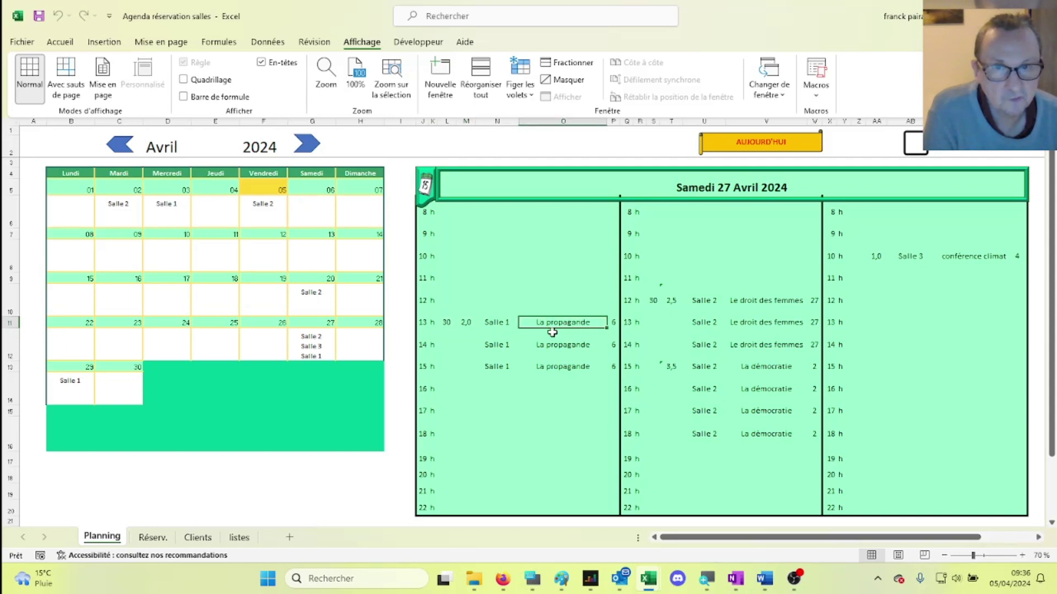
click(612, 323)
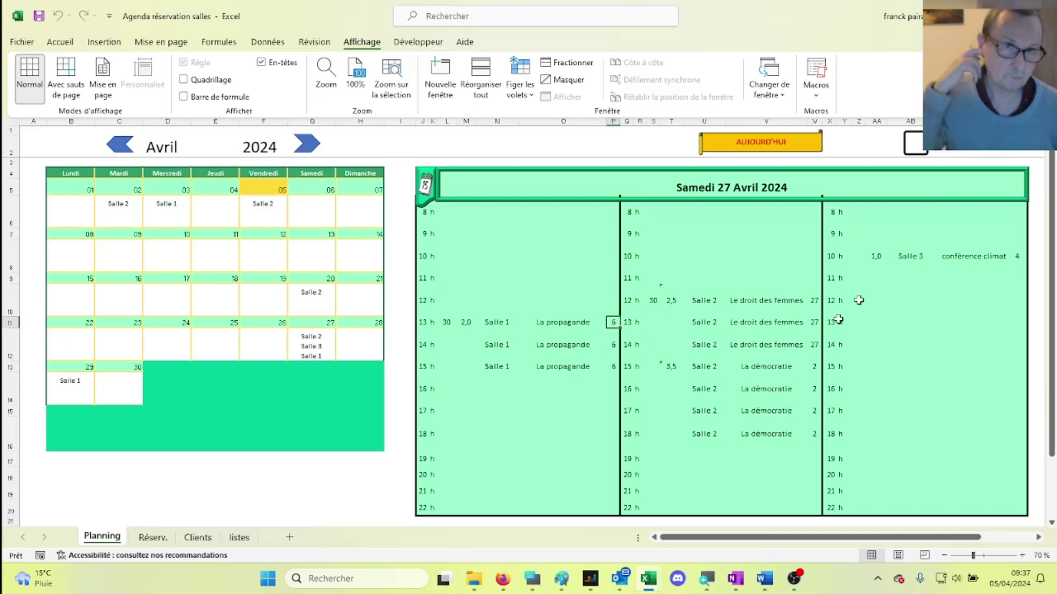
- Tick the planning sheet's check box and open the room reservation form for 19 April 2024, moving it over the day schedule
click(915, 152)
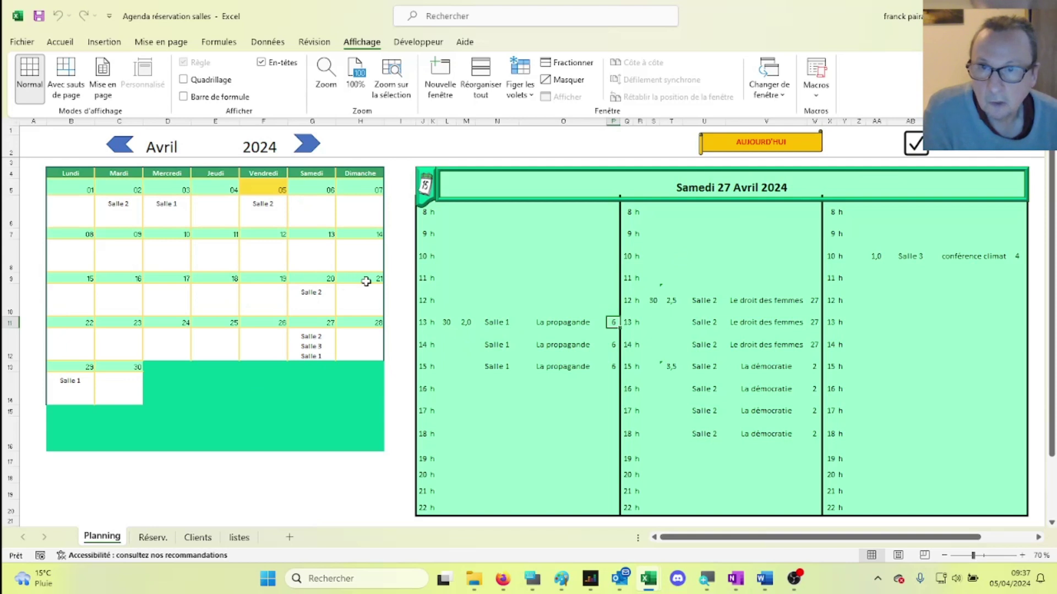
double_click(273, 298)
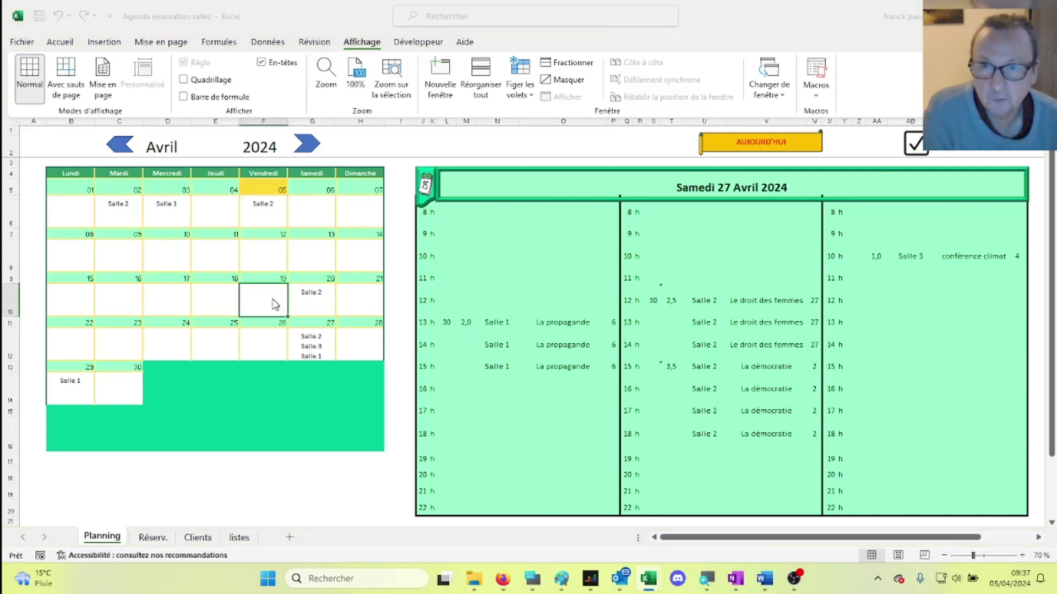
drag(535, 183, 643, 190)
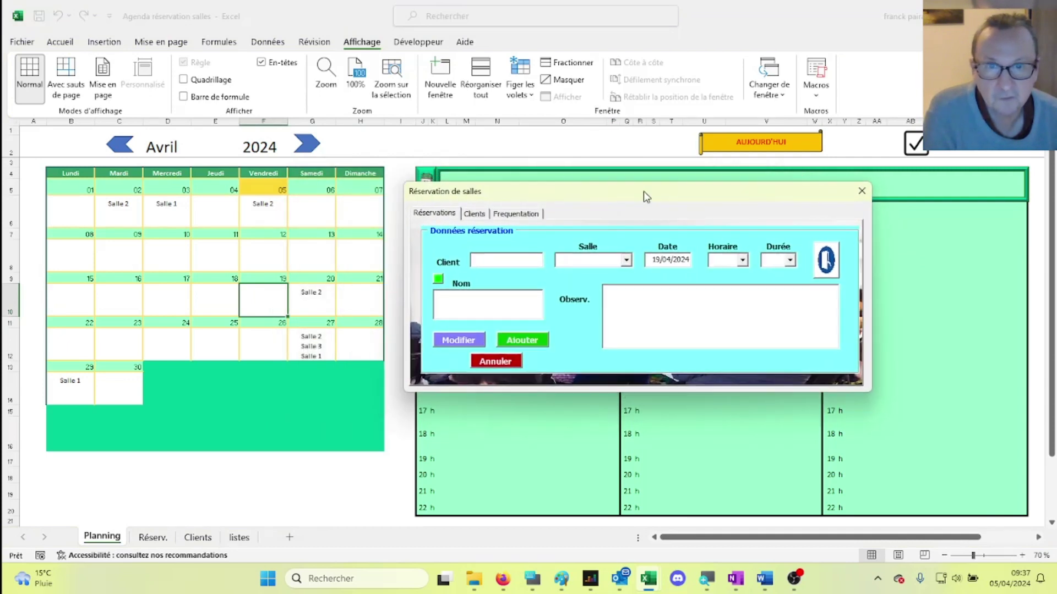
- Select the client EURL TARTIN and the room Salle 2 in the reservation form
click(478, 260)
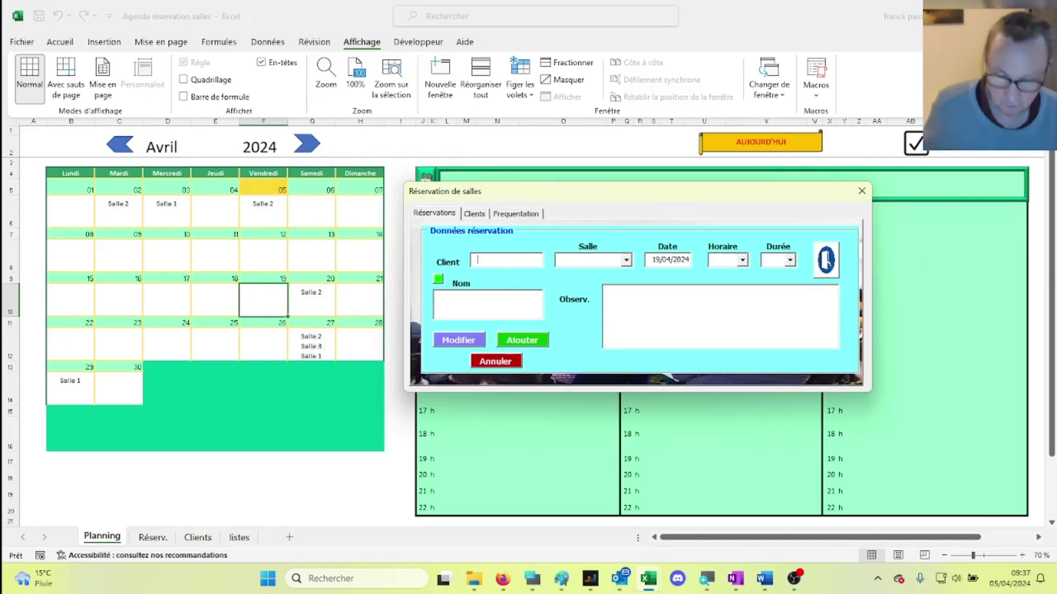
text(f)
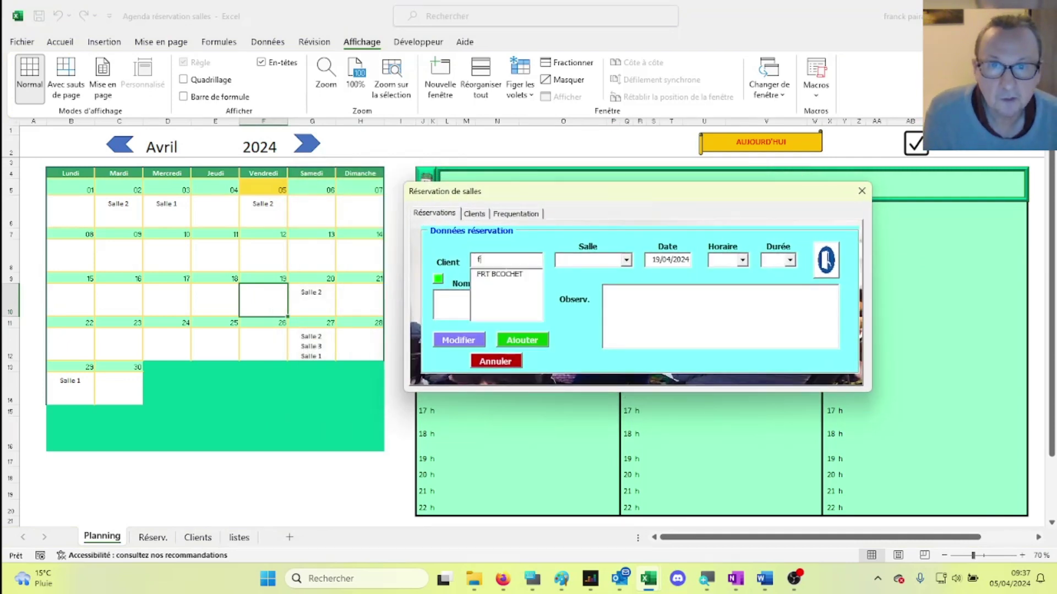
key(BackSpace)
text(t)
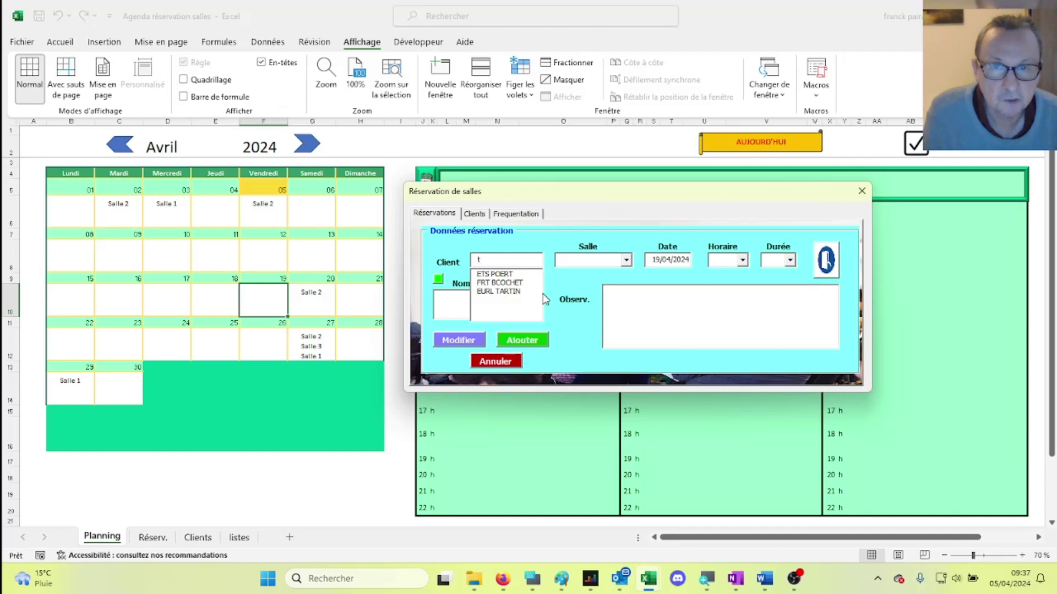
click(511, 293)
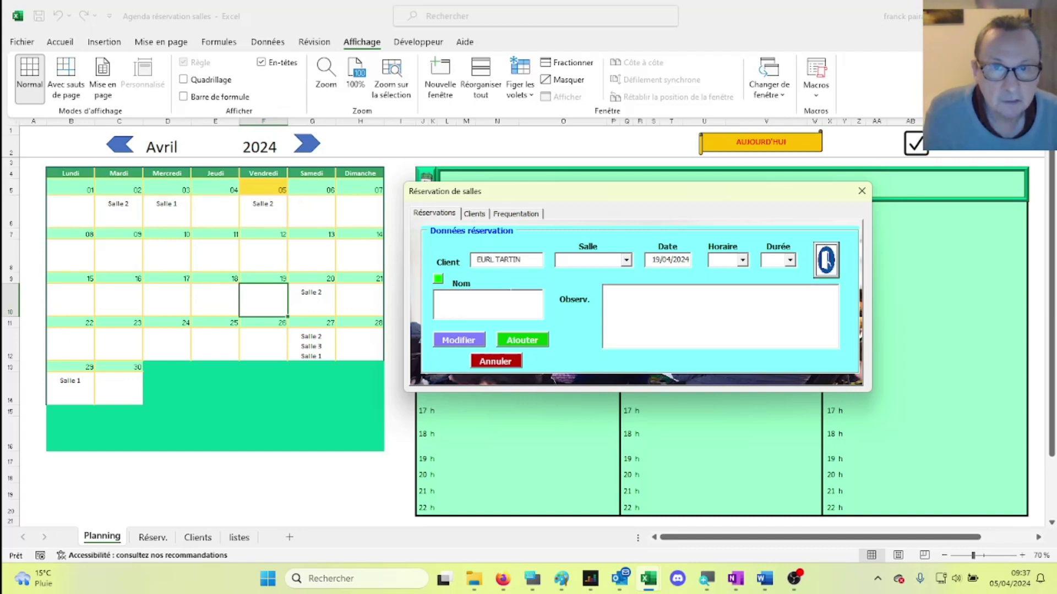
click(626, 261)
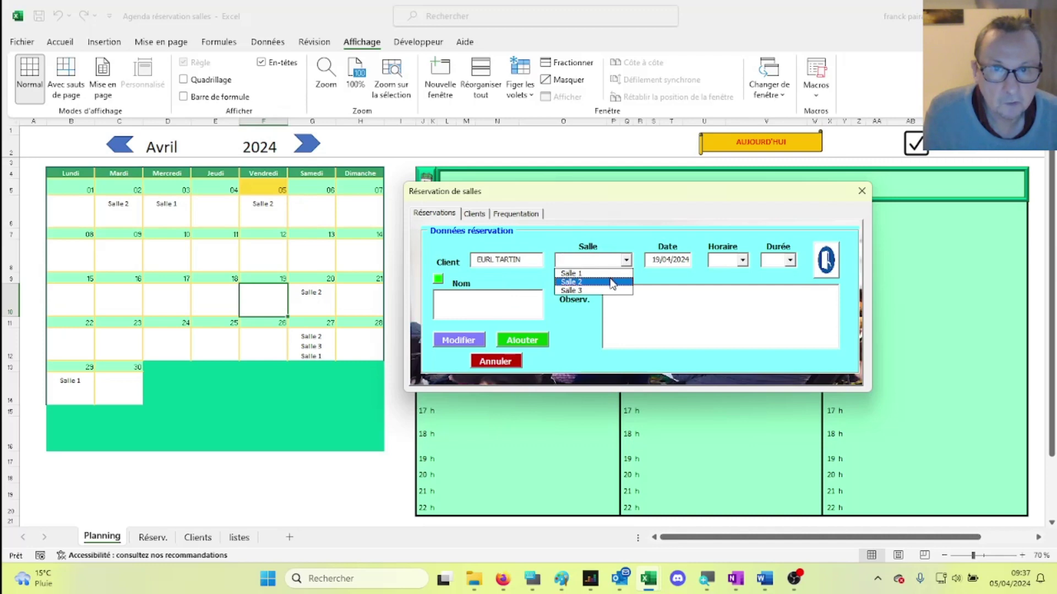
click(612, 284)
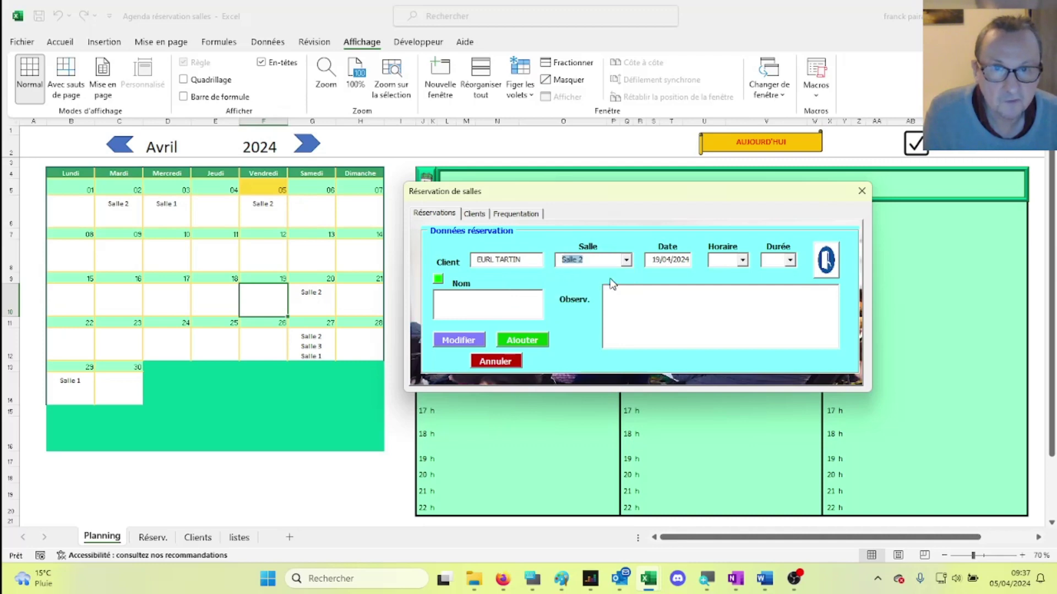
- Examine the tables on the listes sheet and the client table on the Clients sheet, moving the reservation form aside
click(238, 538)
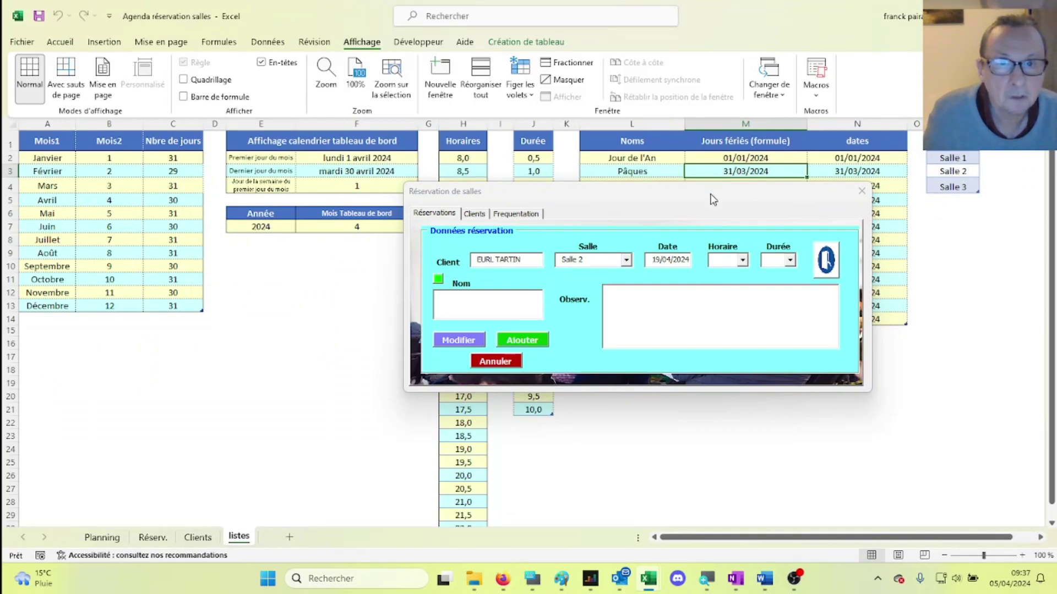
drag(711, 196, 420, 300)
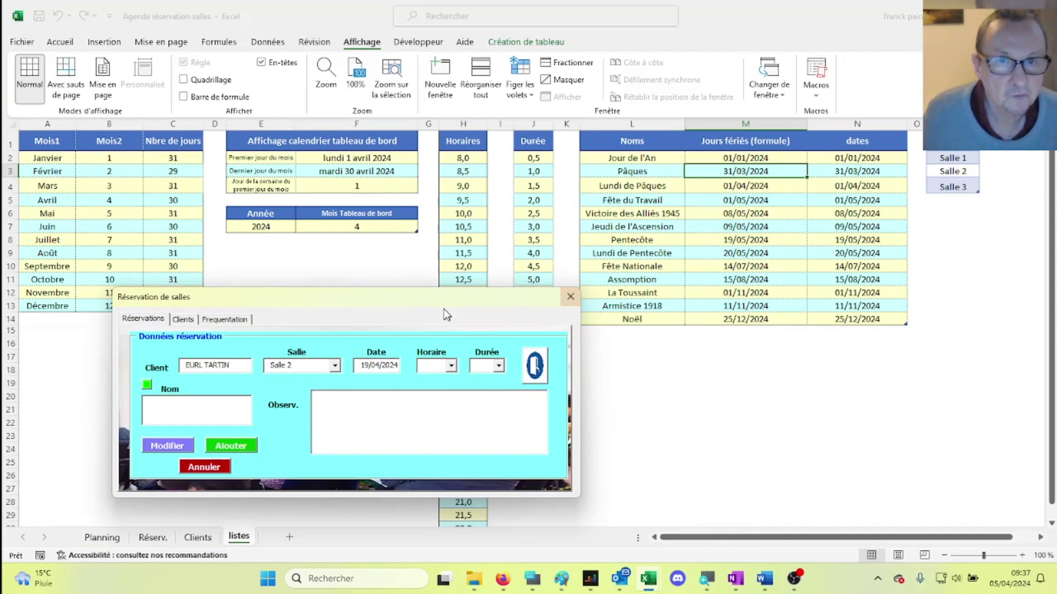
drag(423, 300, 753, 275)
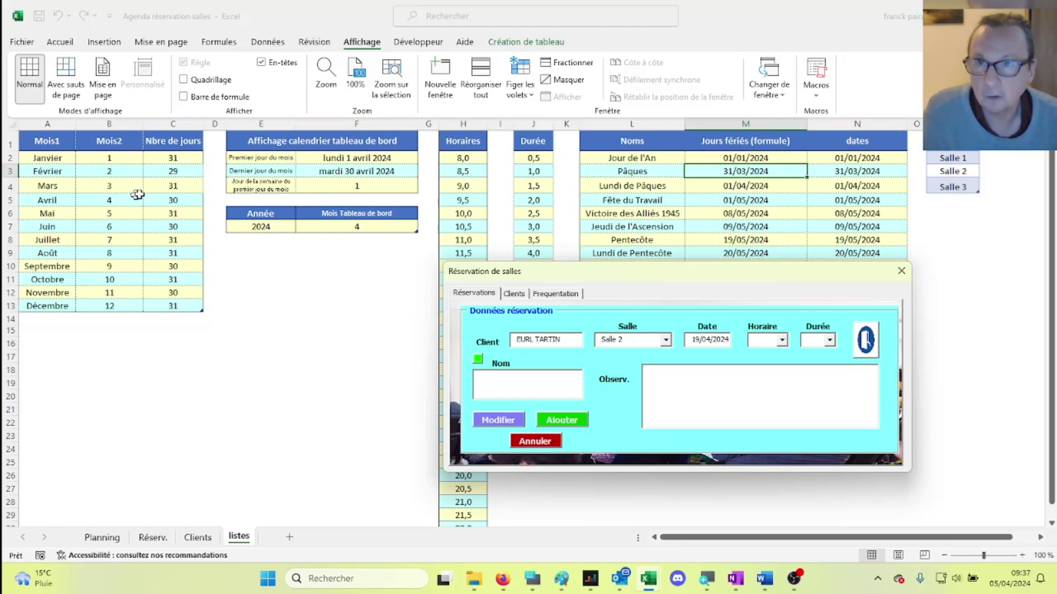
click(197, 537)
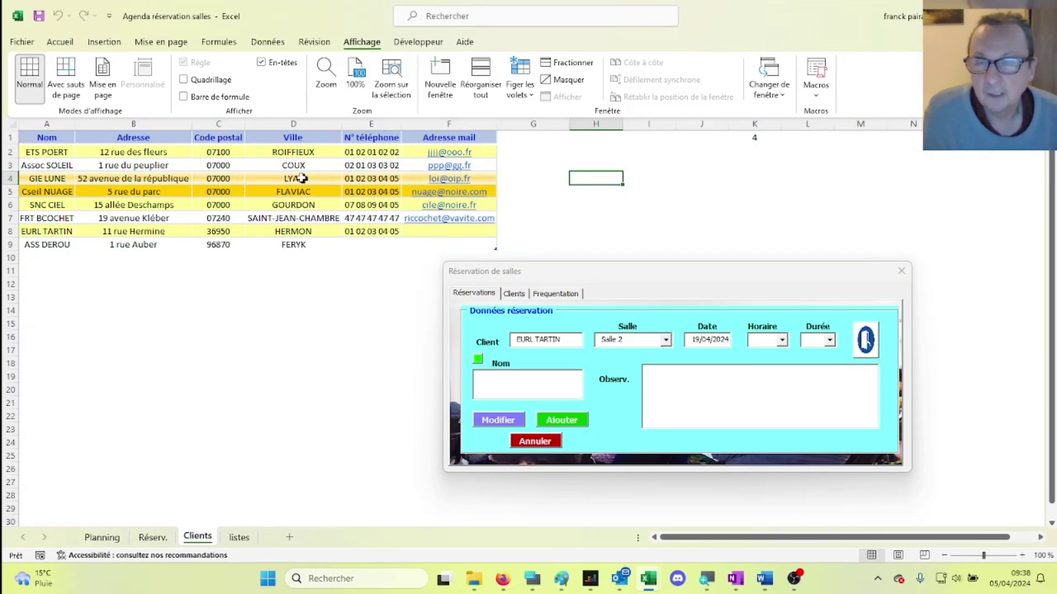
click(514, 295)
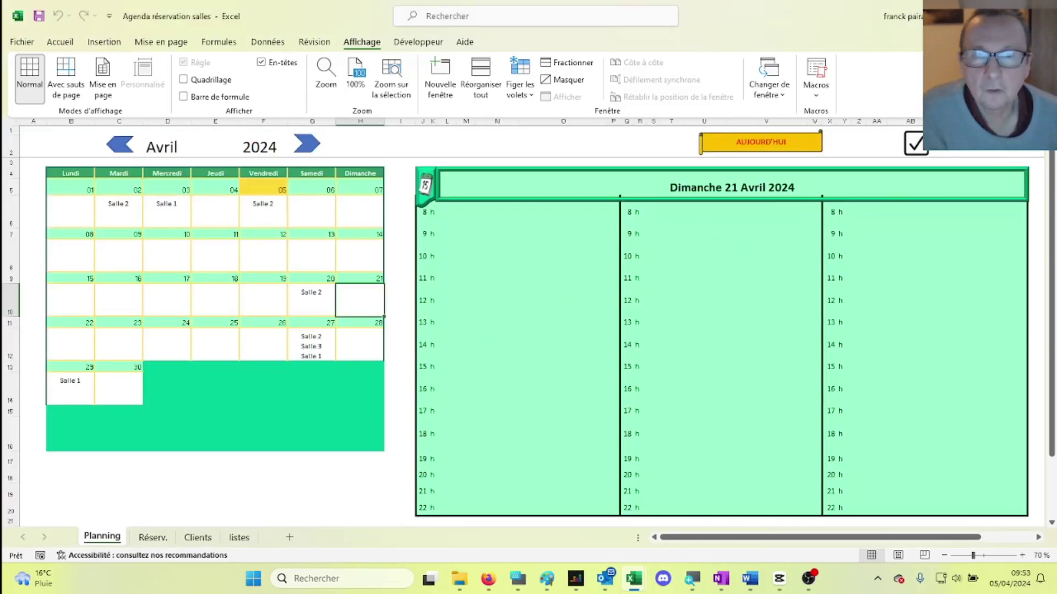
click(354, 350)
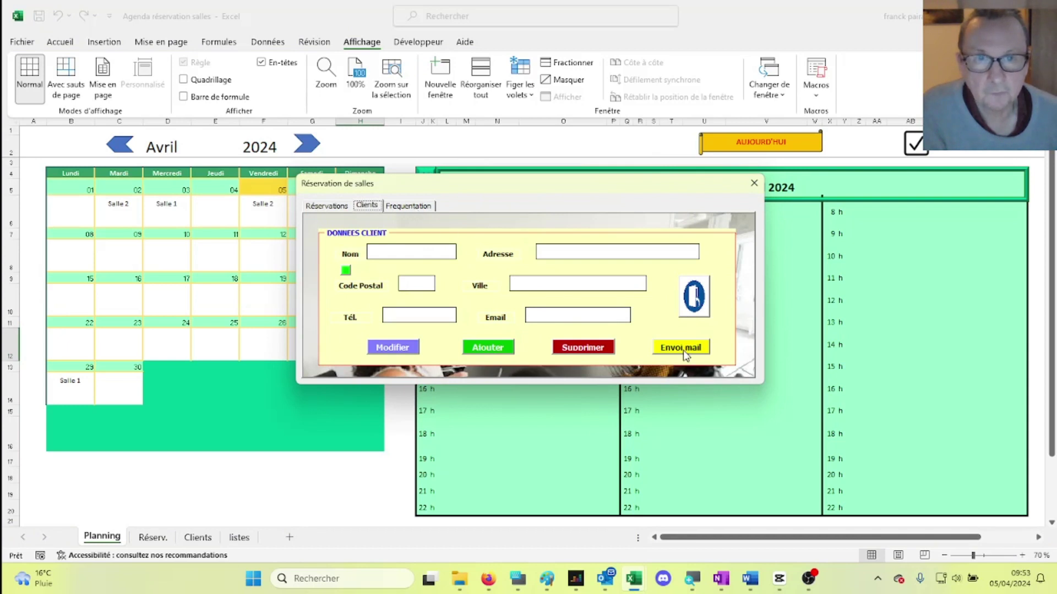
click(412, 252)
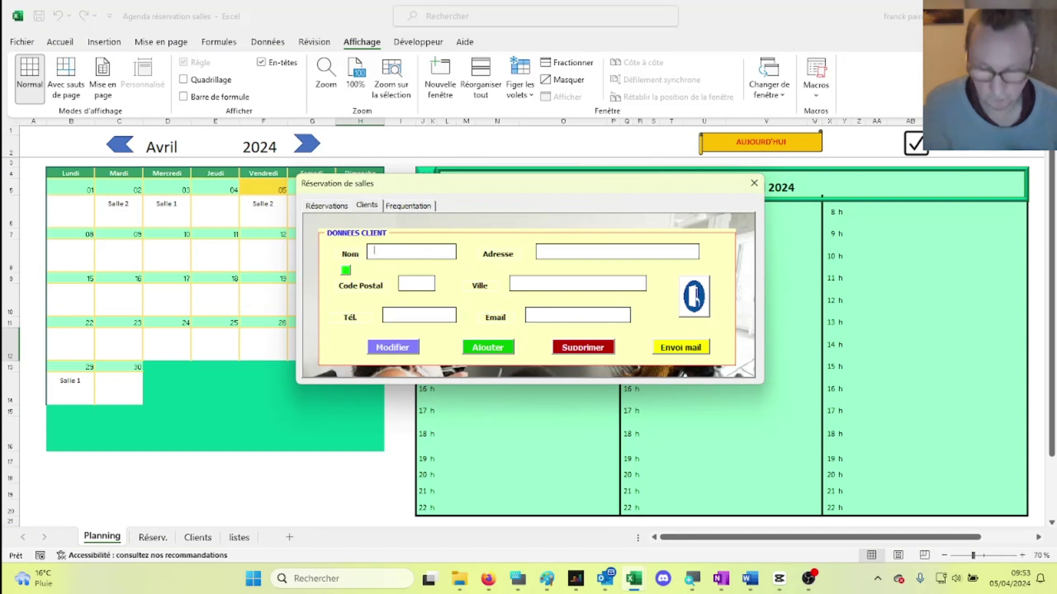
text(h)
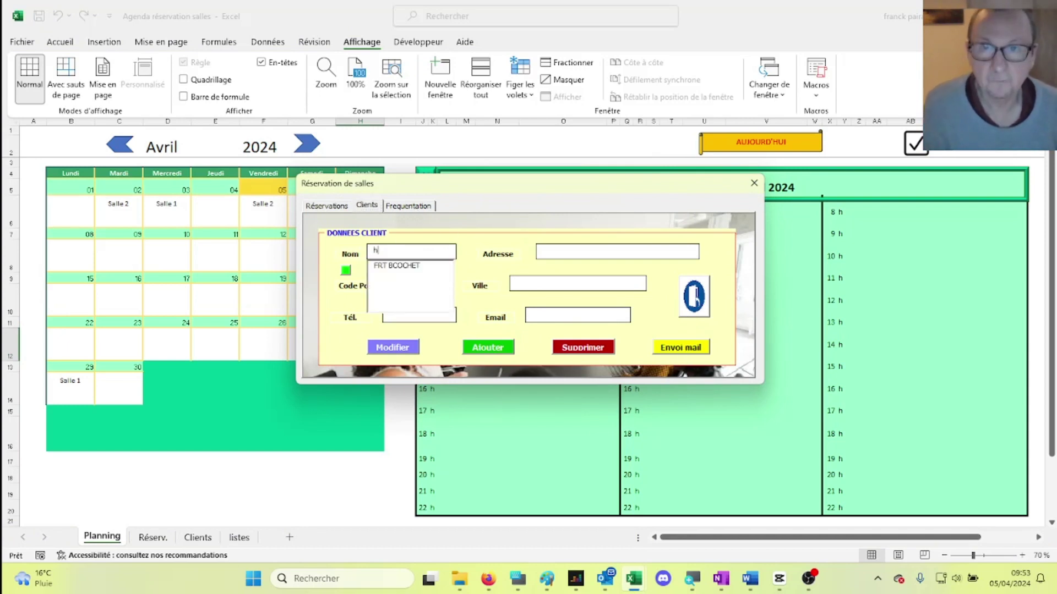
click(406, 267)
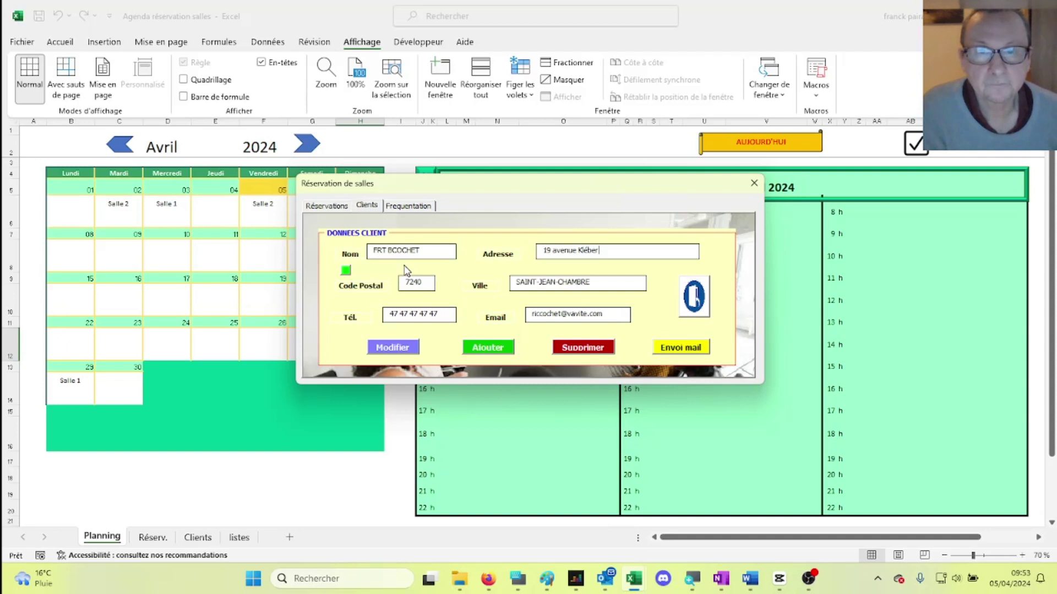
- Create a Réservation e-mail to the client from the client page and discard the draft without saving
click(684, 348)
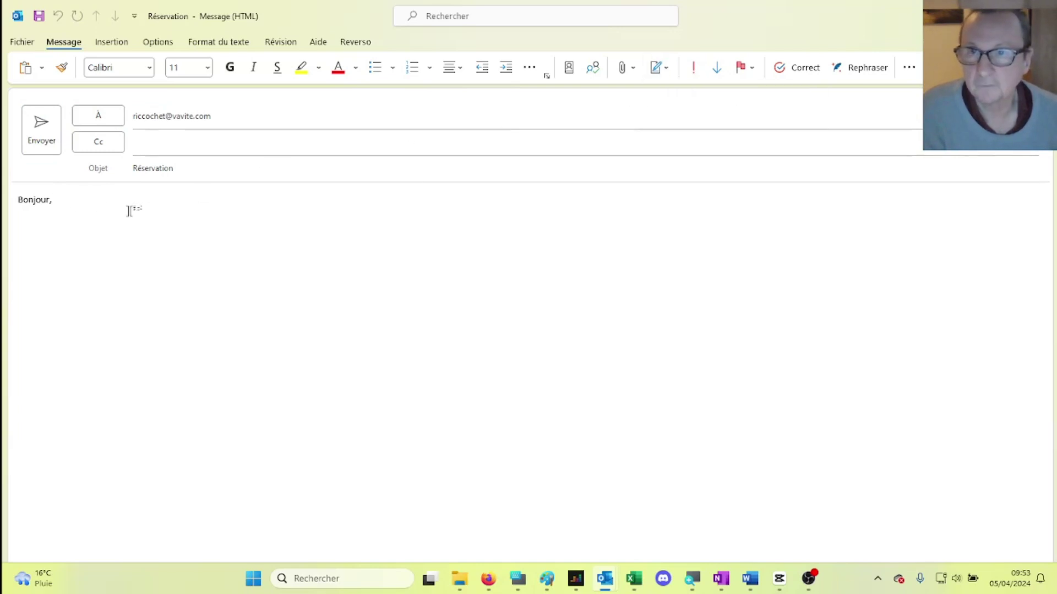
click(1042, 8)
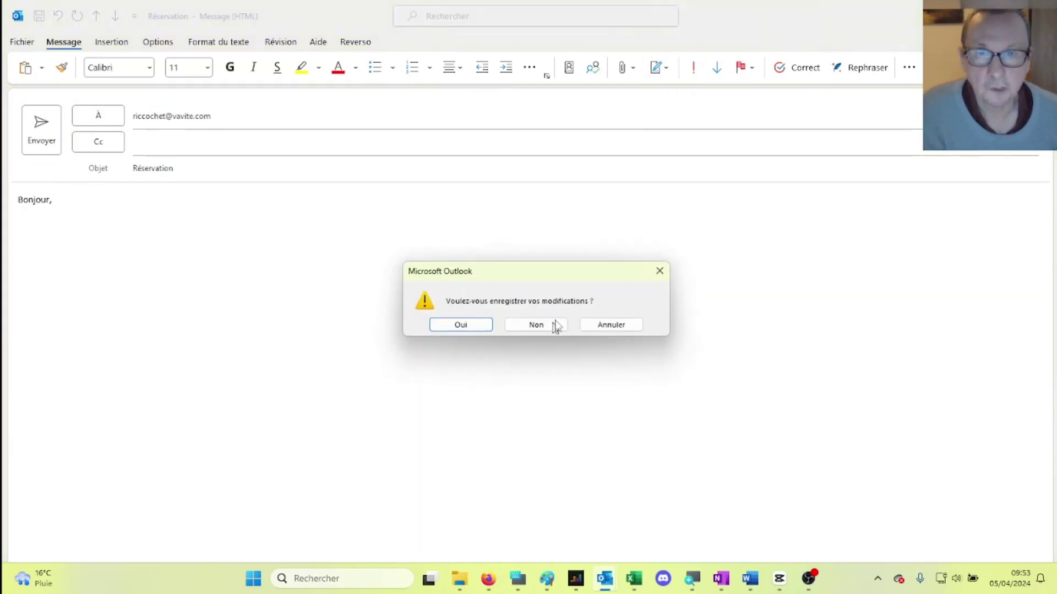
click(553, 328)
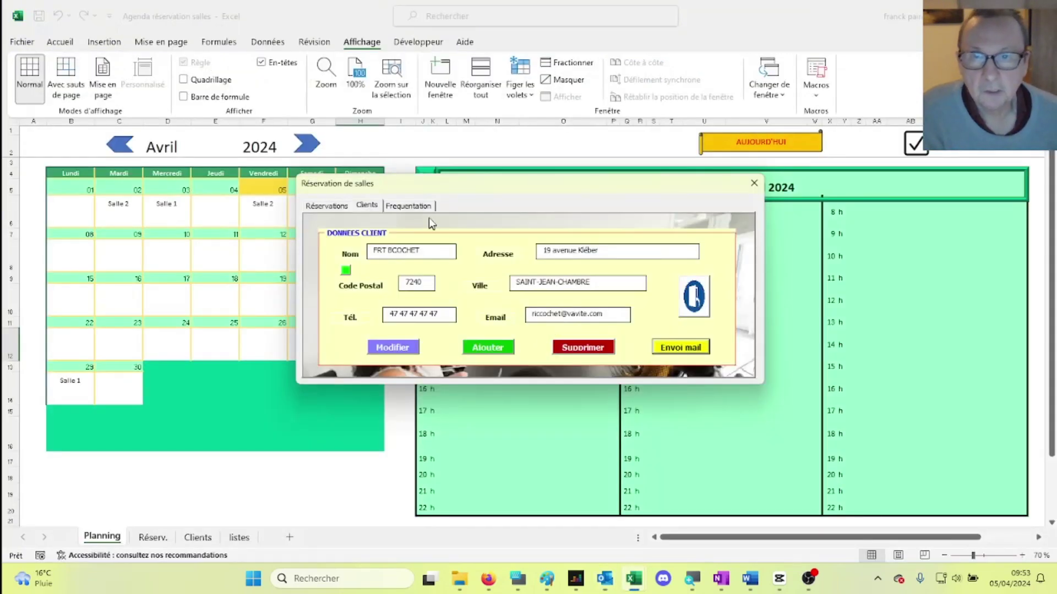
- Display the booking history of the client Cseil NUAGE on the form's Frequentation page
click(418, 207)
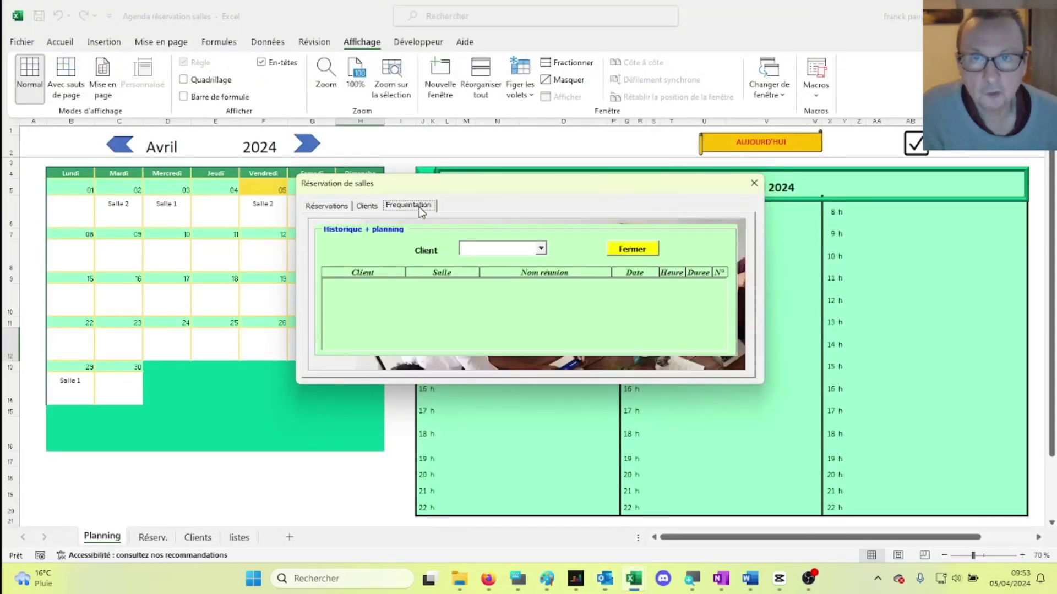
click(541, 250)
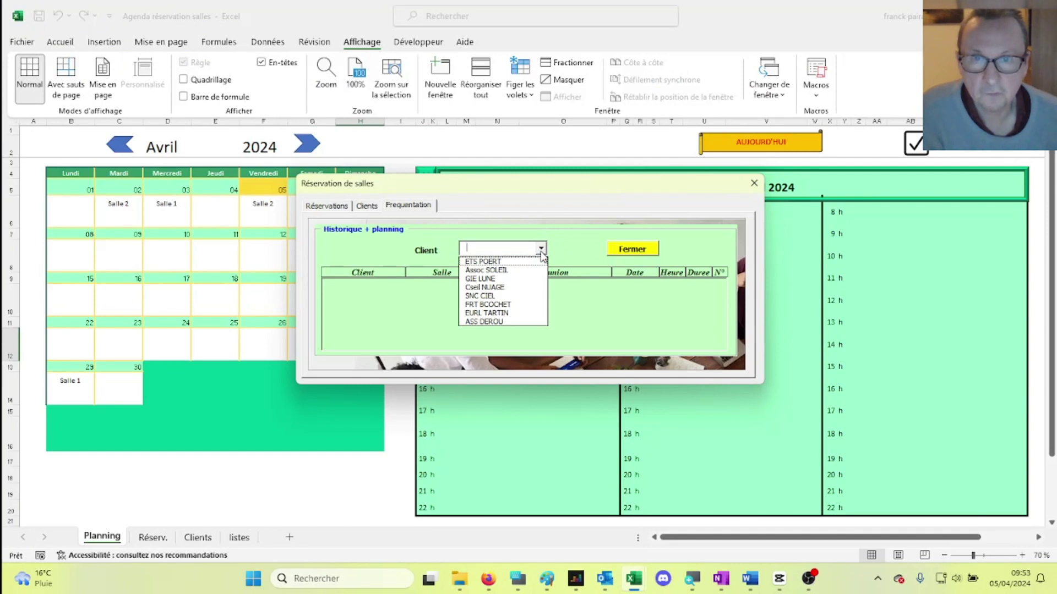
click(523, 288)
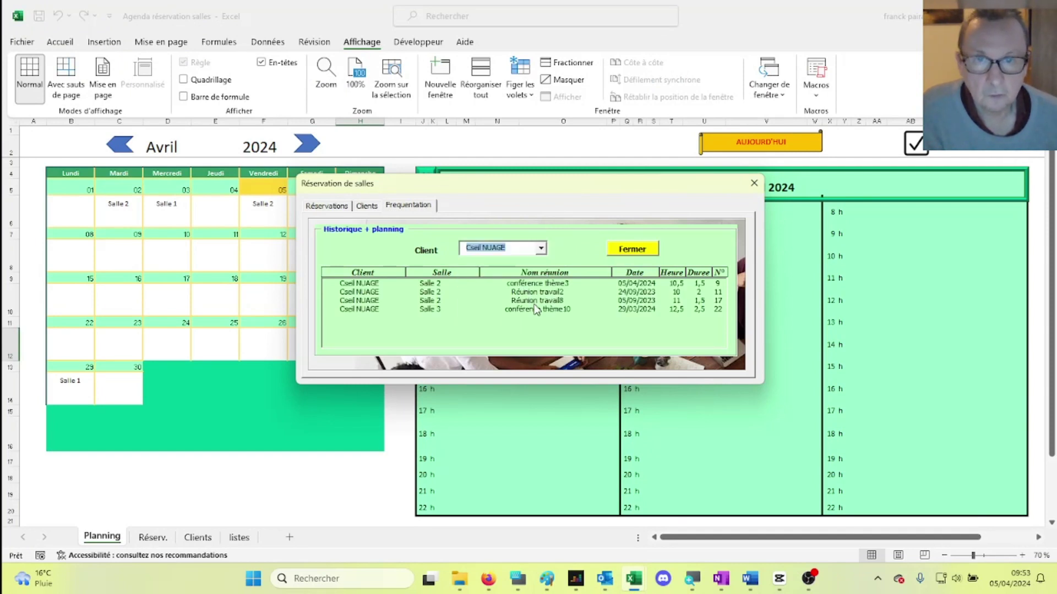
- Load the Réunion travail8 booking from the history, review its client and reservation pages, and shift the form
click(544, 301)
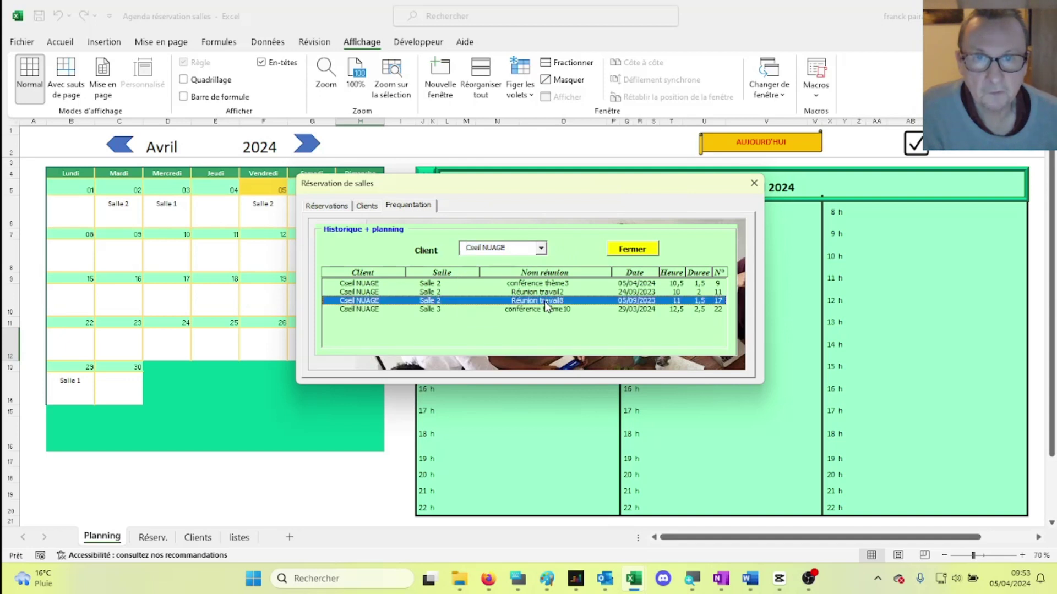
click(368, 207)
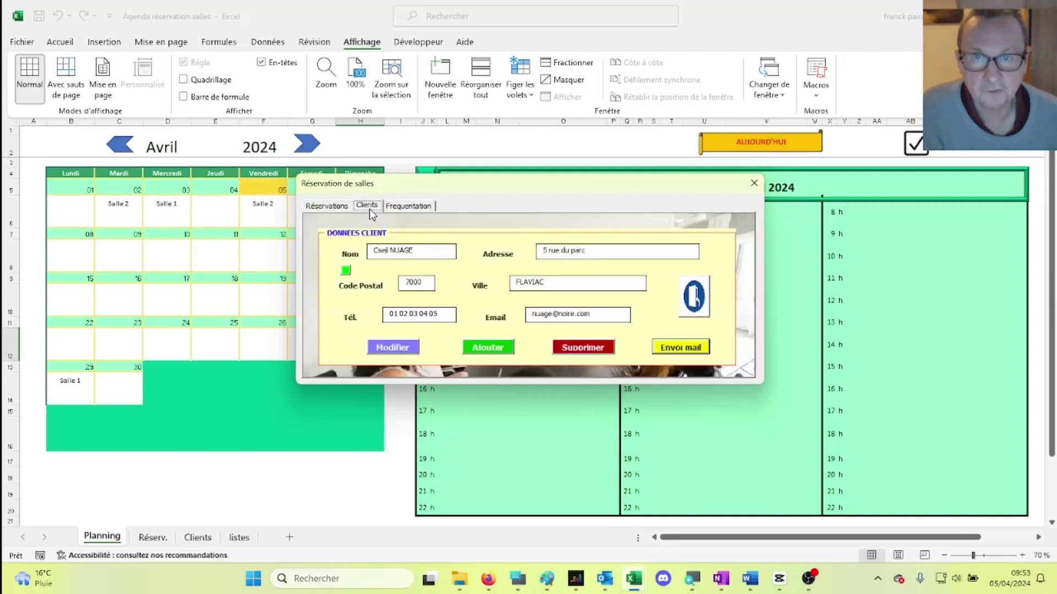
click(345, 207)
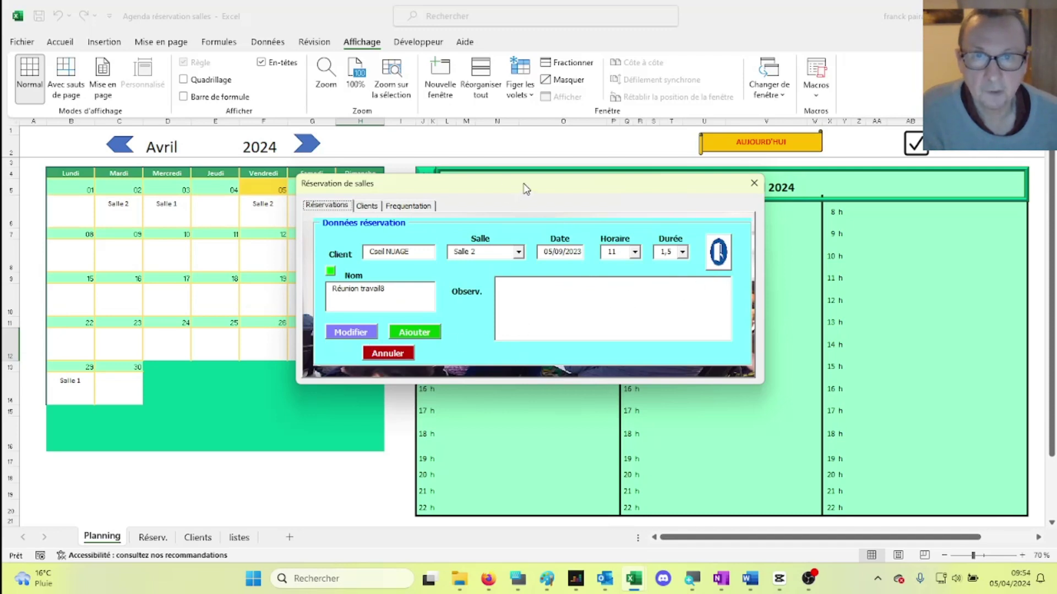
drag(525, 189, 552, 235)
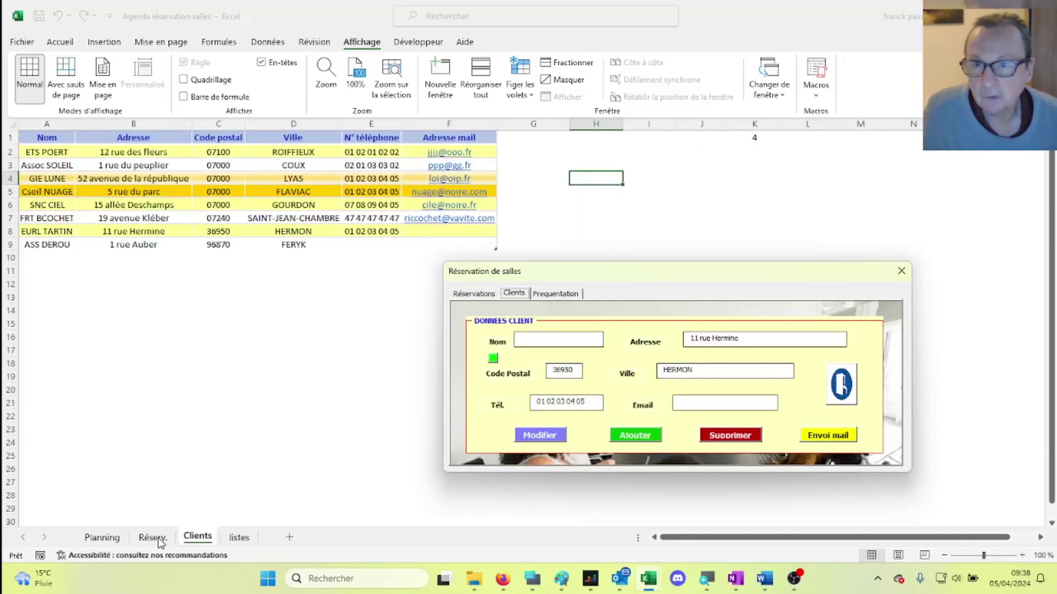
- Examine the bookings table on the Réserv. sheet, selecting the Réunion travail6 and Réunion travail2 entries
click(158, 543)
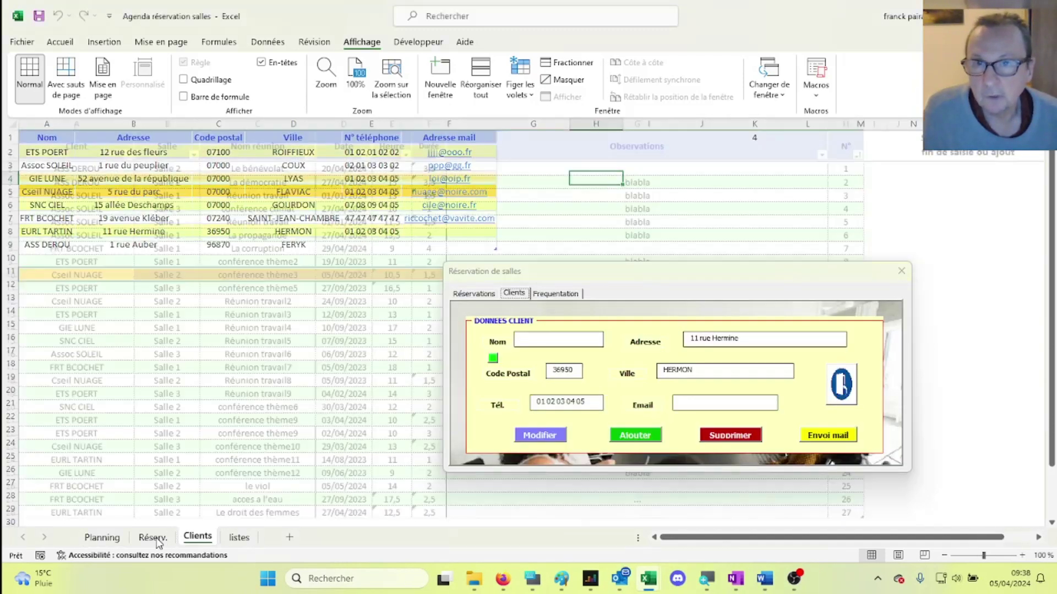
scroll(355, 442, down, 1)
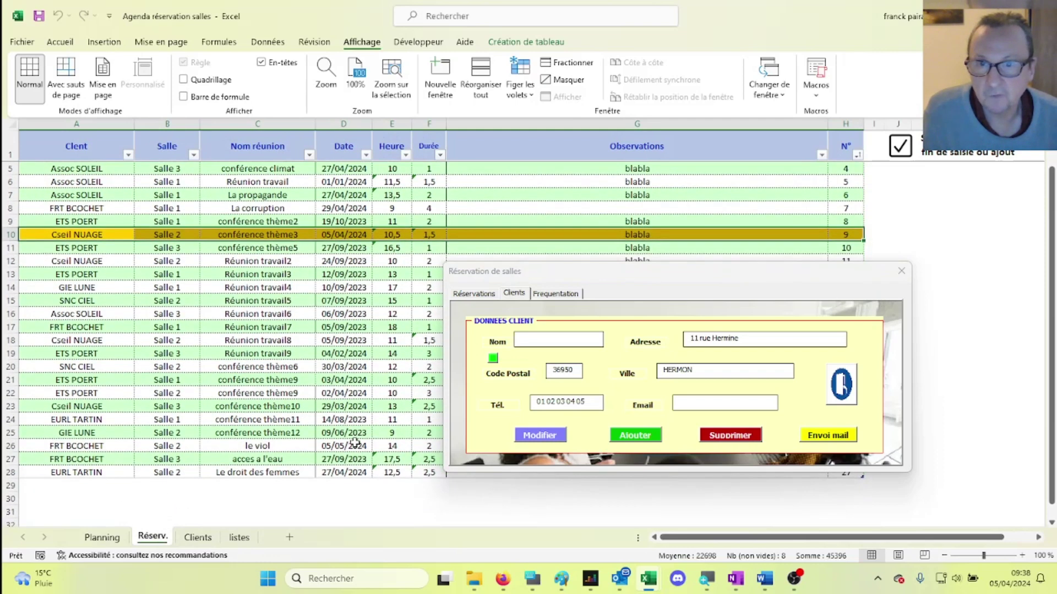
scroll(347, 451, up, 1)
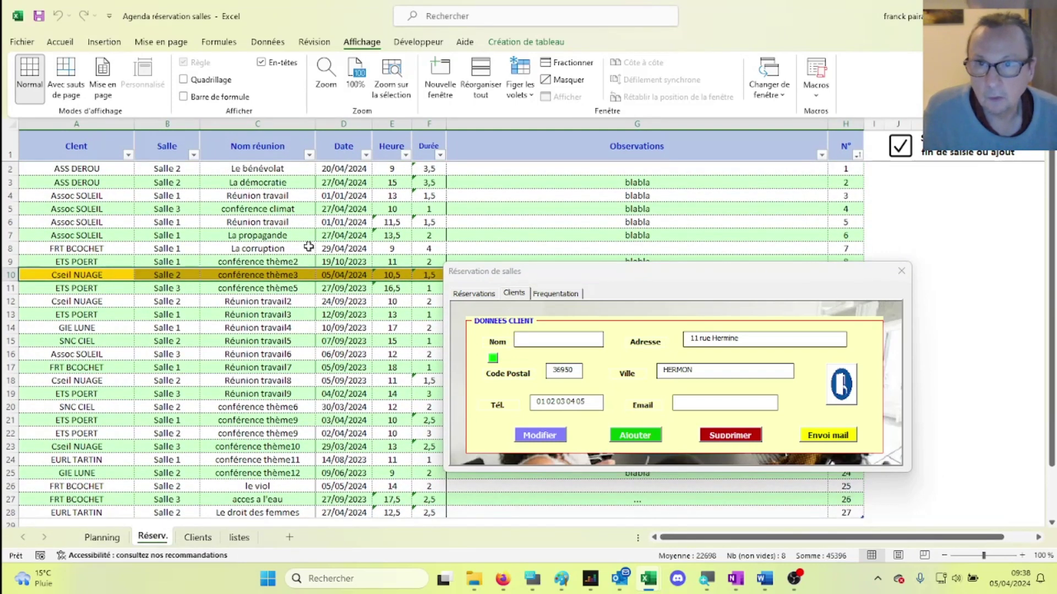
click(245, 355)
click(268, 306)
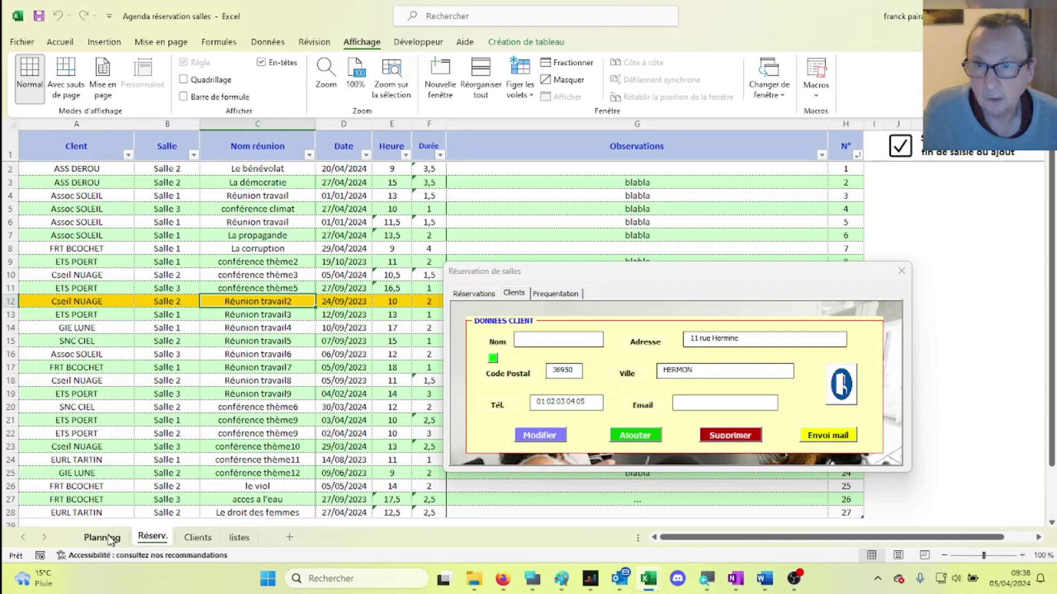
- Return to the Planning sheet and set the EURL TARTIN reservation's start time to 9, duration to 2,5 and meeting name to "le droit"
click(102, 537)
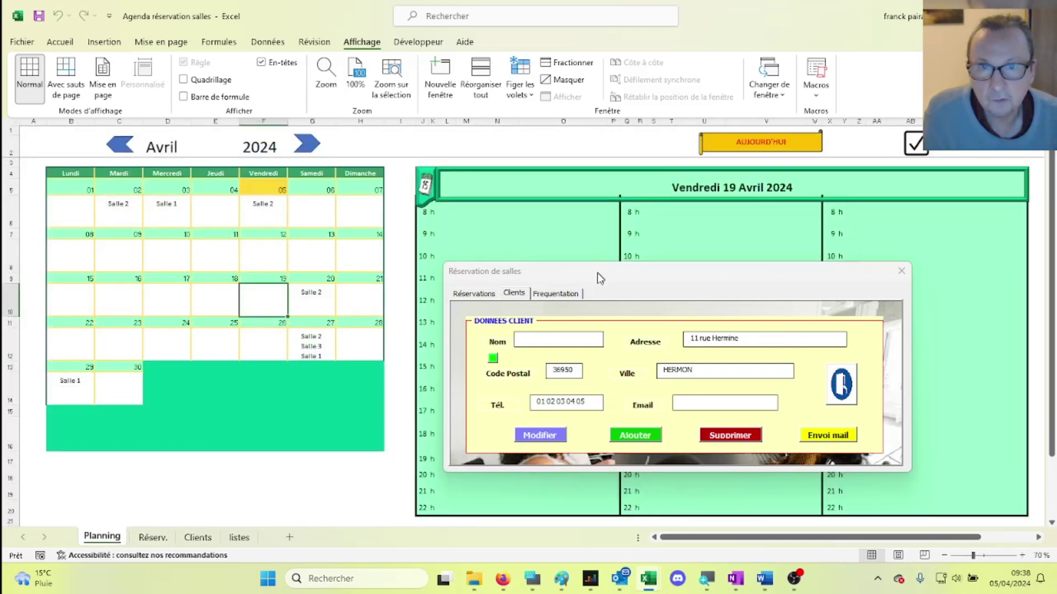
drag(598, 273, 596, 255)
click(480, 275)
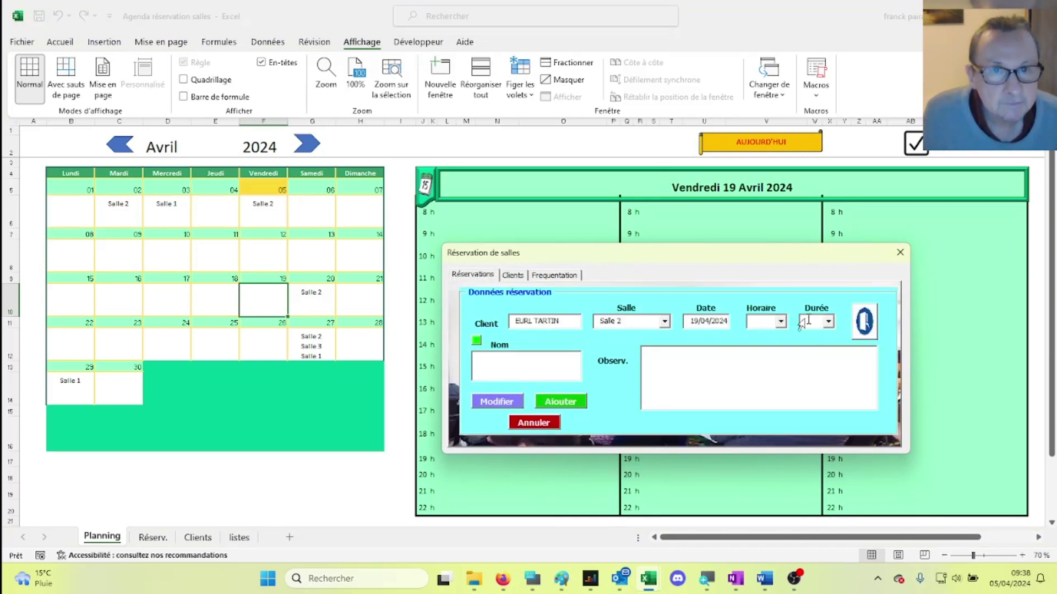
click(781, 321)
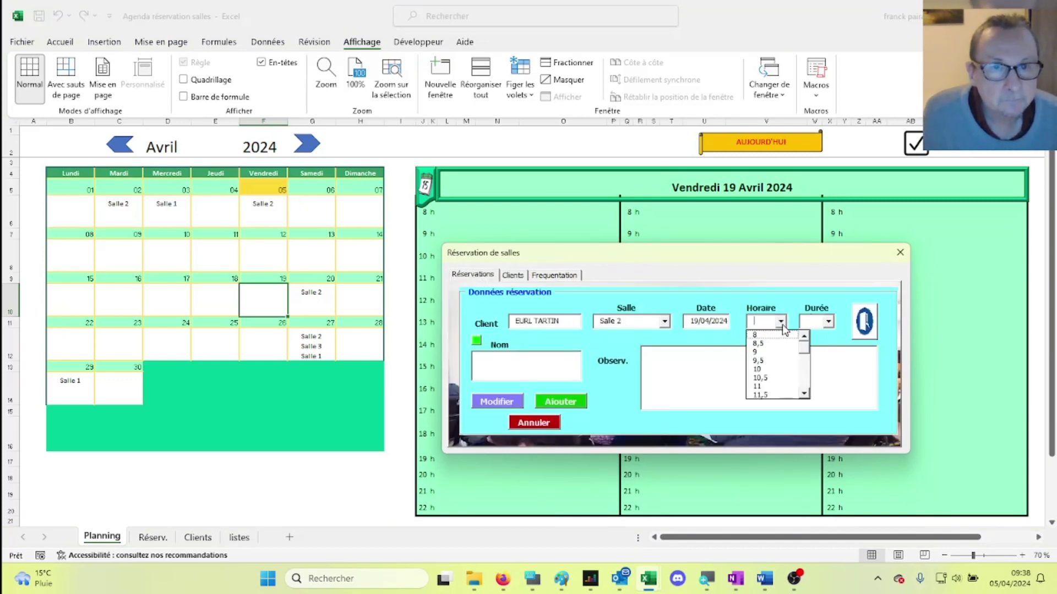
click(770, 353)
click(828, 322)
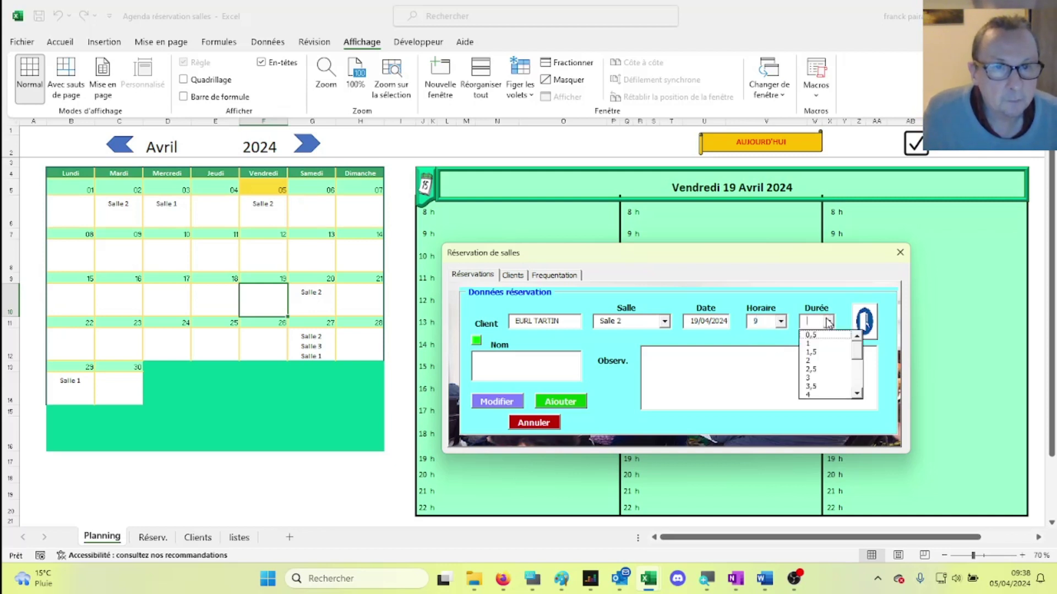
click(826, 370)
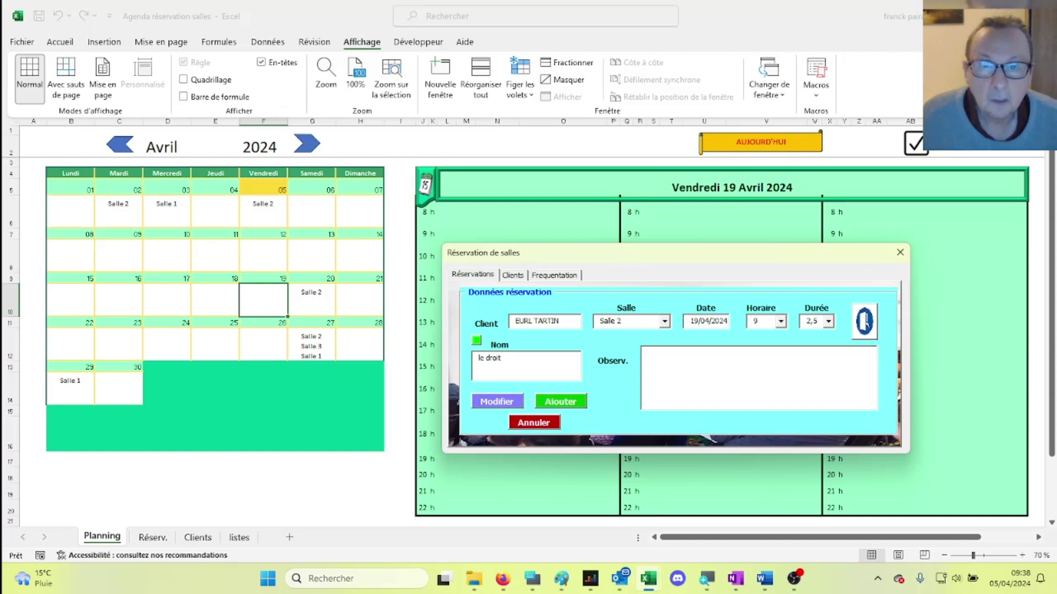
- Add the reservation for 19 April 2024, confirming the addition and dismissing the message
click(559, 401)
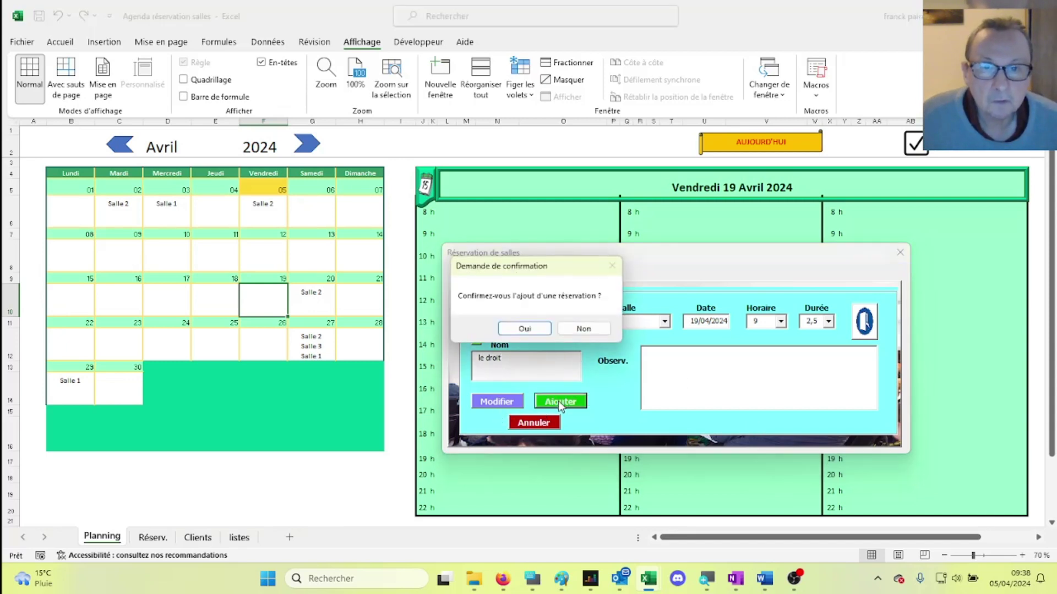
click(517, 329)
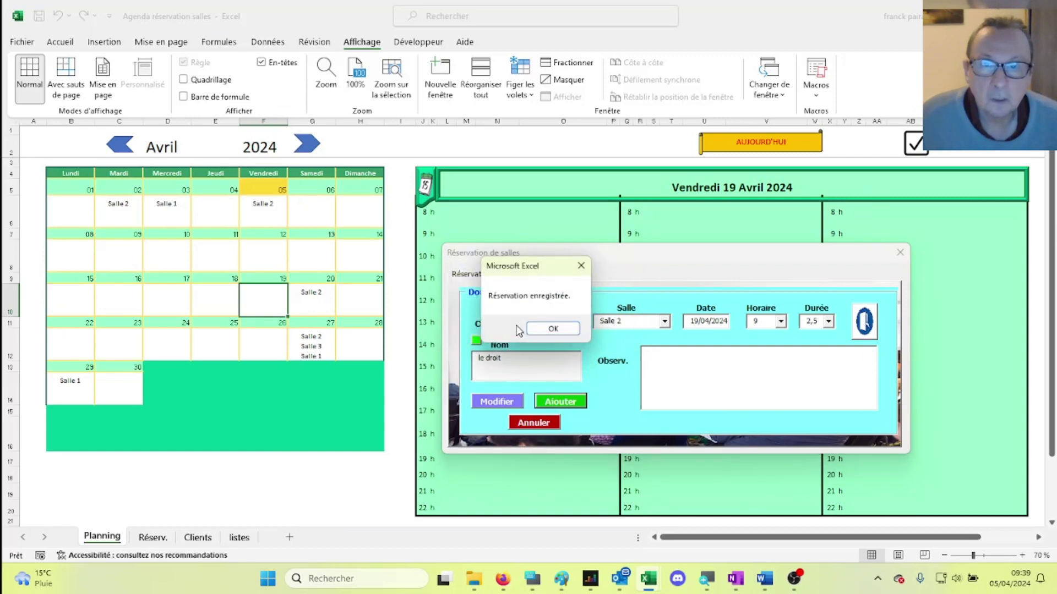
click(553, 329)
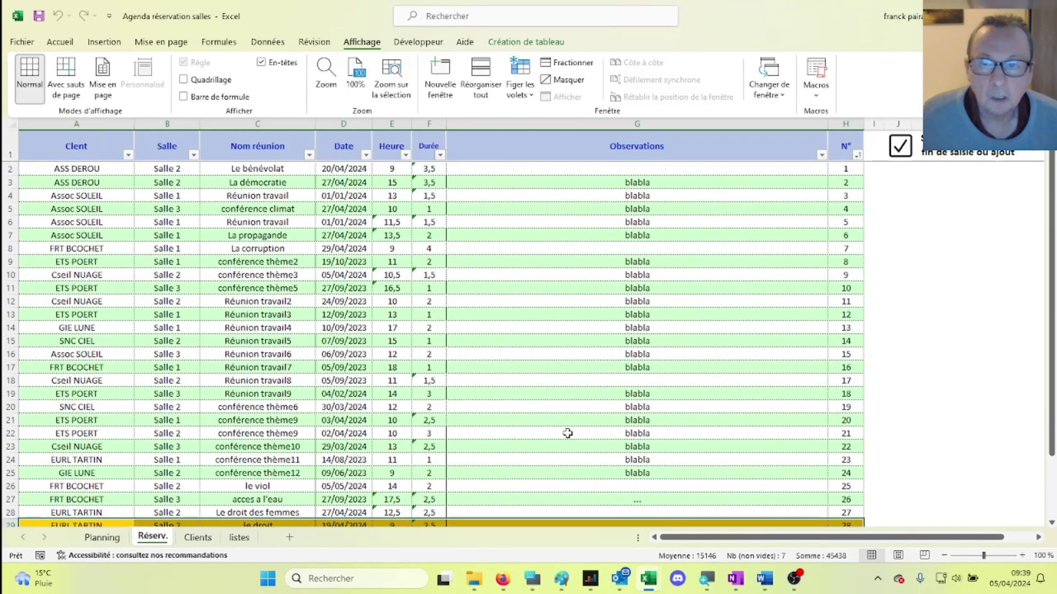
- Check the added booking in the Réserv. table and clear the end-of-entry check box on that sheet
scroll(668, 347, down, 2)
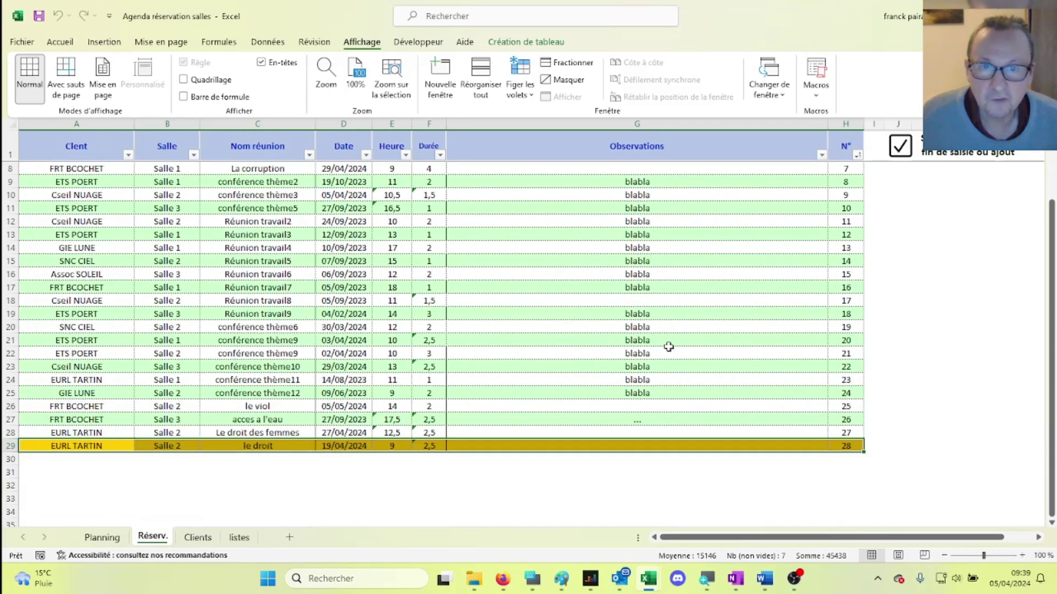
scroll(669, 347, up, 2)
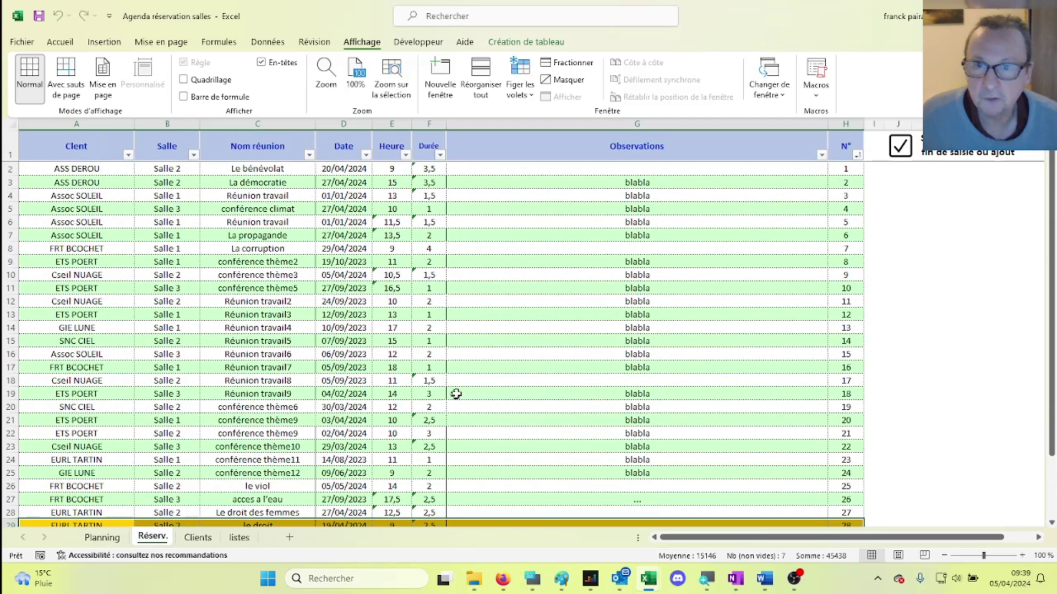
click(900, 149)
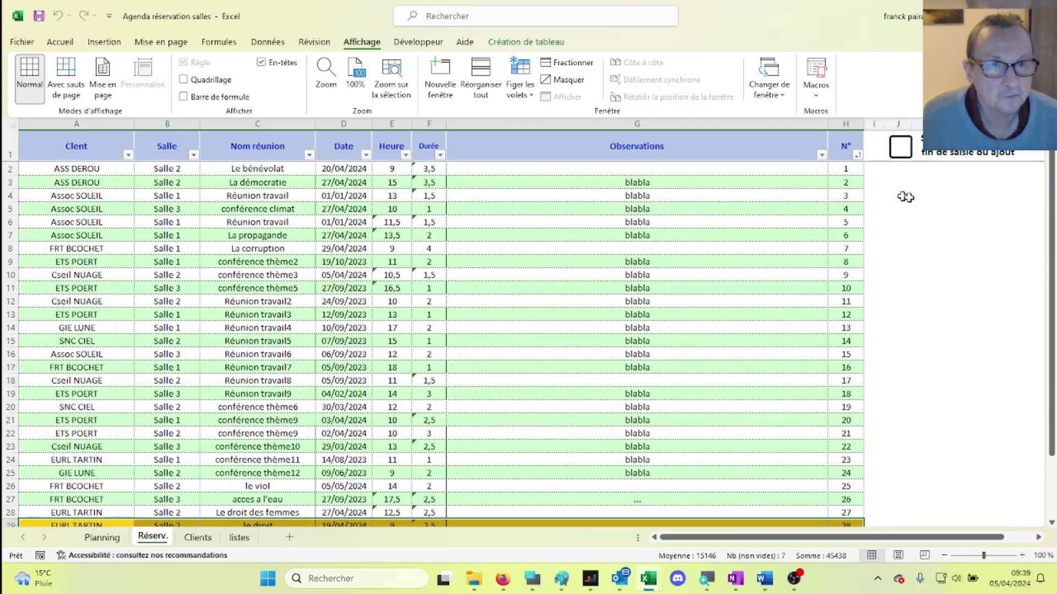
- Show the 27 April 2024 schedule on the Planning sheet, close the reservation form, and clear the sheet's check box
click(102, 538)
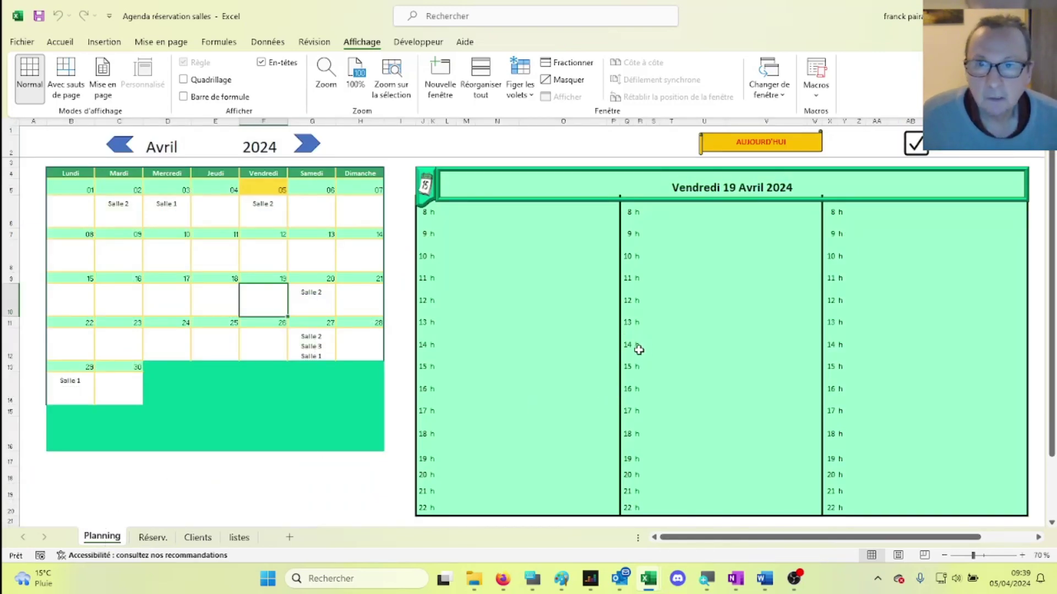
click(306, 347)
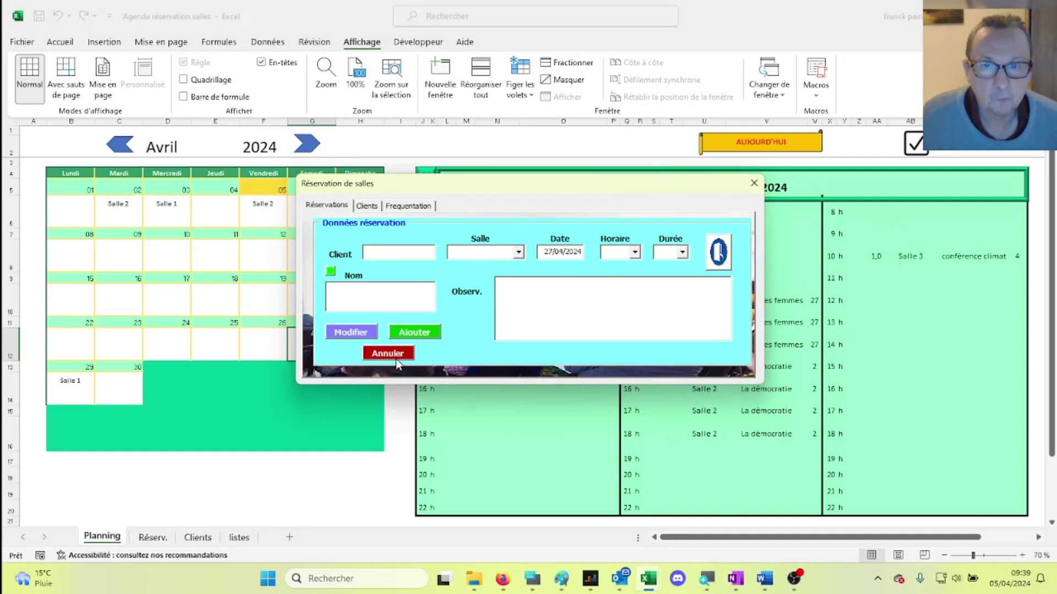
click(719, 252)
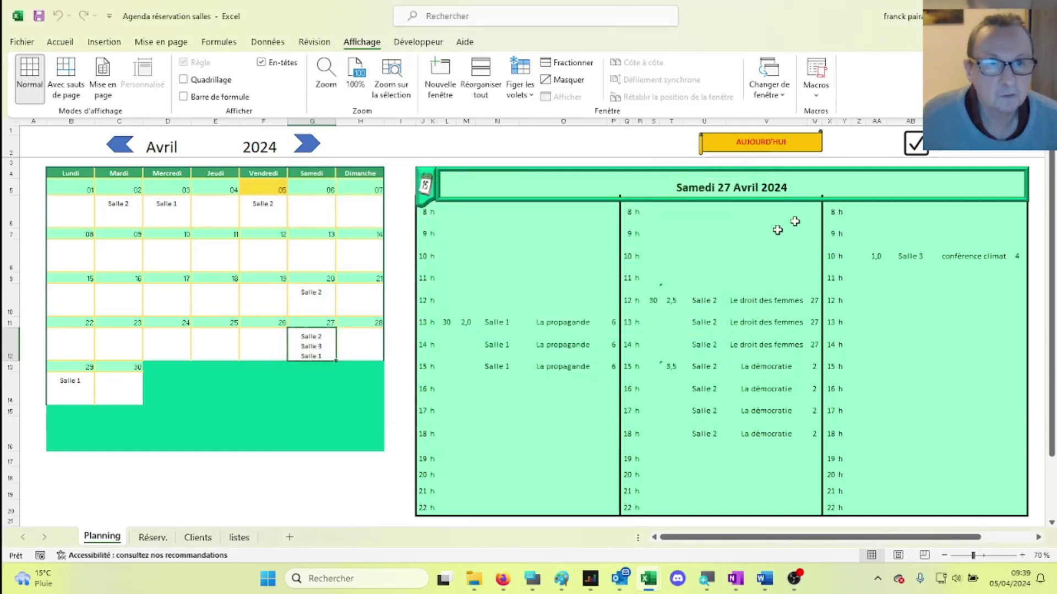
click(913, 153)
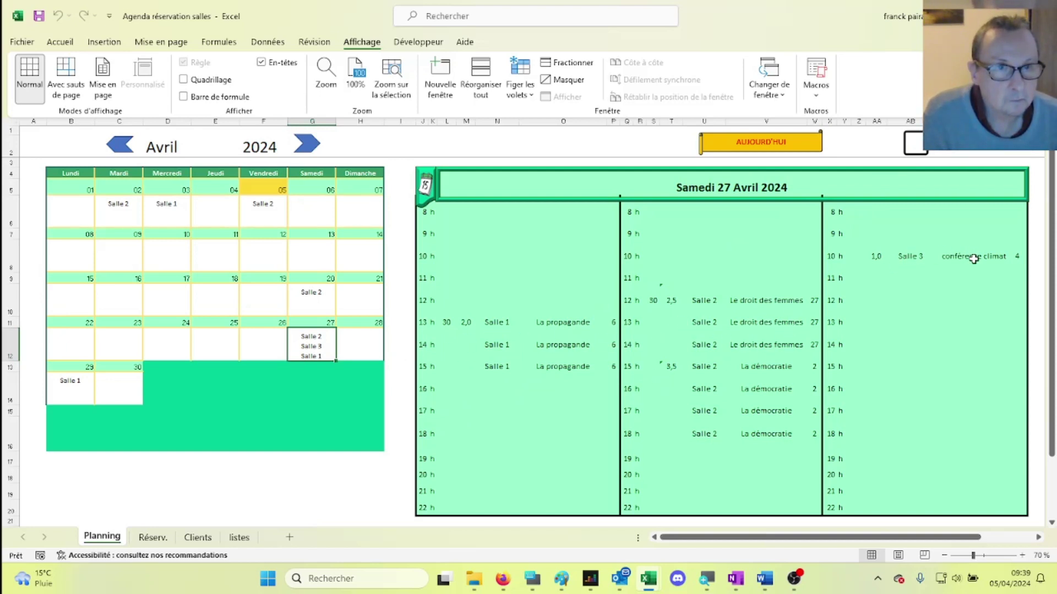
- Open the Salle 2 booking "Le droit des femmes" for modification and move its form clear of the day schedule
click(769, 302)
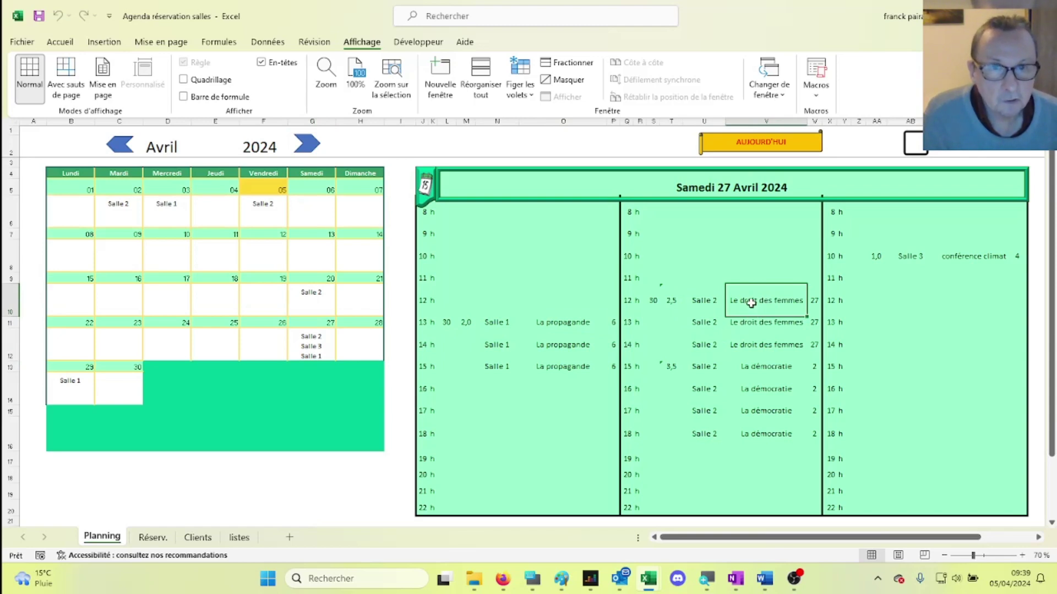
double_click(750, 304)
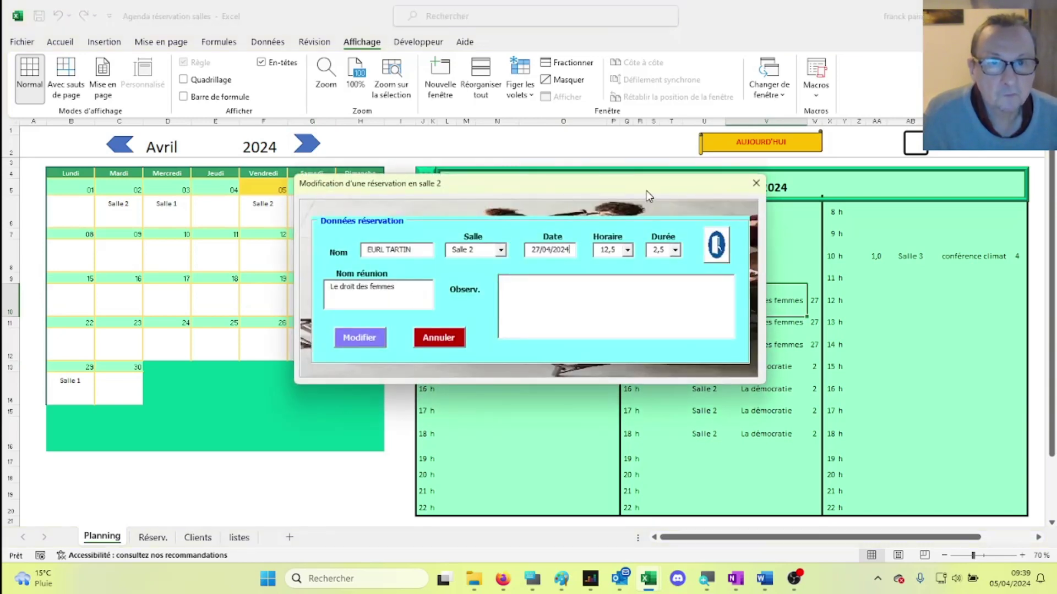
drag(646, 191, 457, 216)
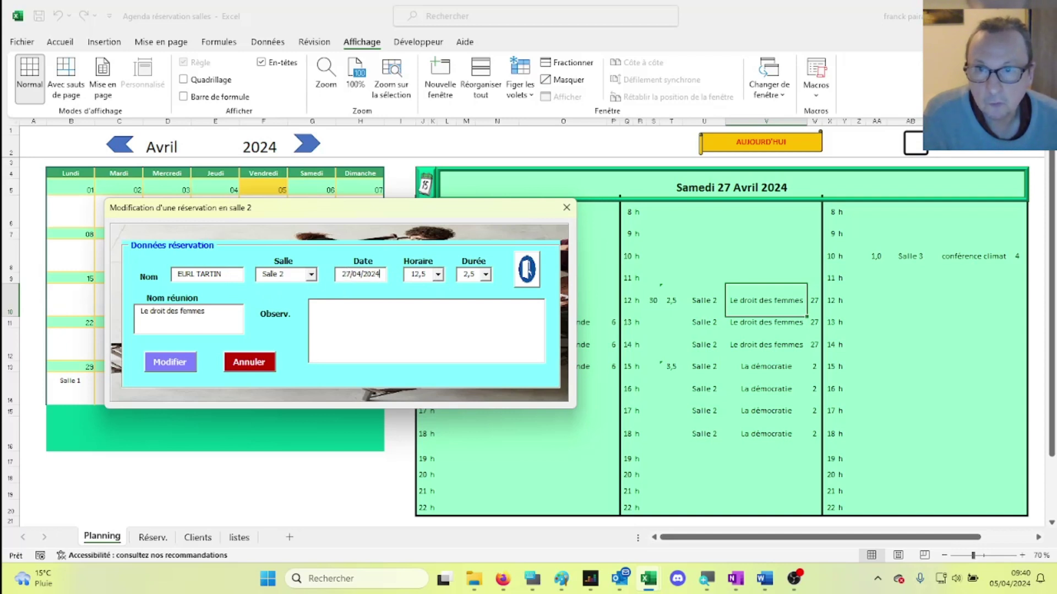
- Set the "Le droit des femmes" booking's room to Salle 3 and its start time to 19
click(311, 274)
click(275, 304)
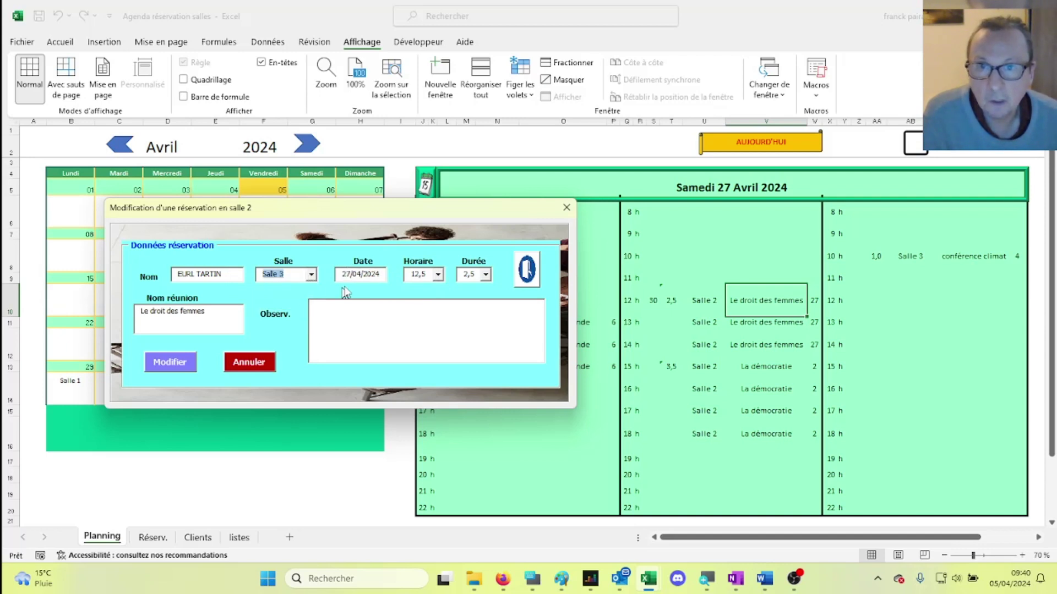
click(342, 274)
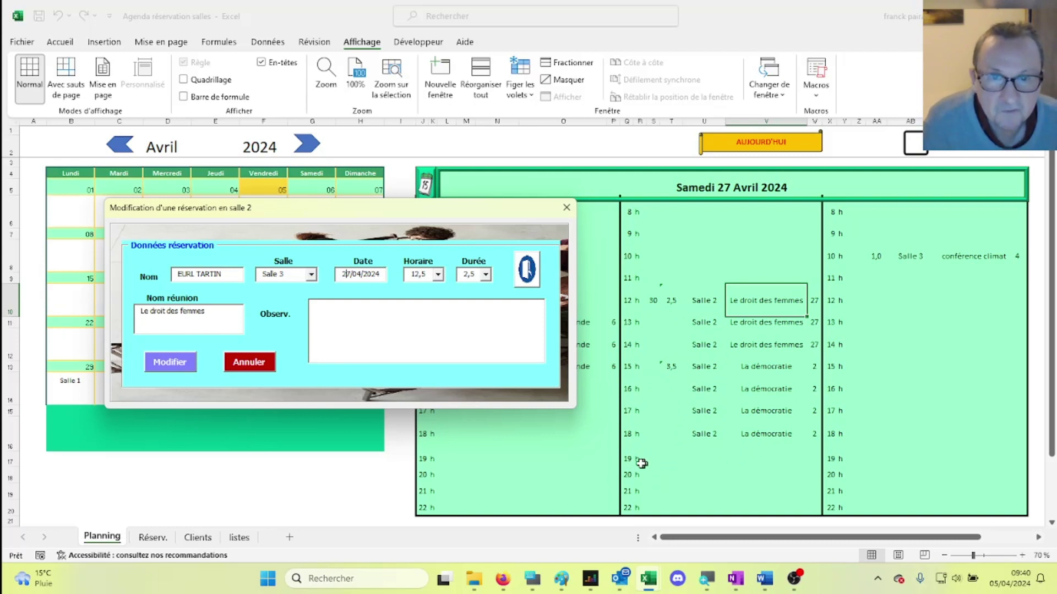
click(440, 276)
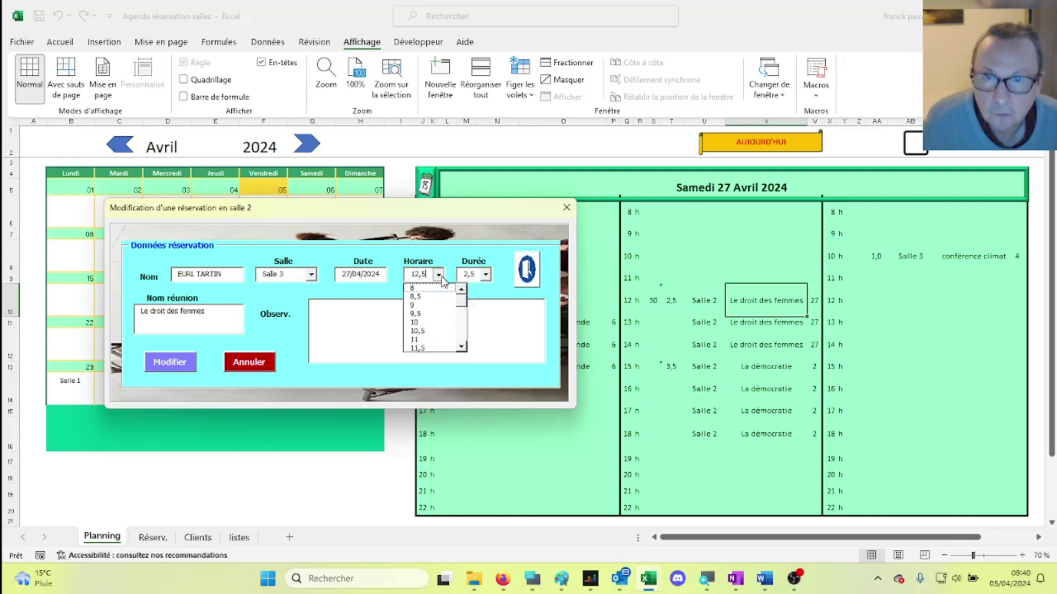
click(461, 346)
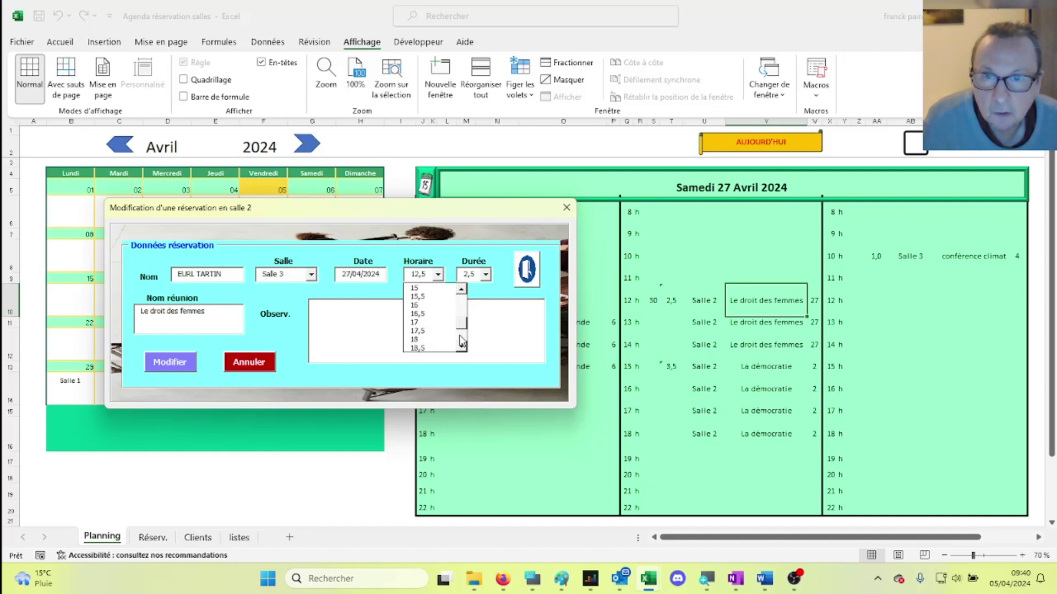
click(461, 338)
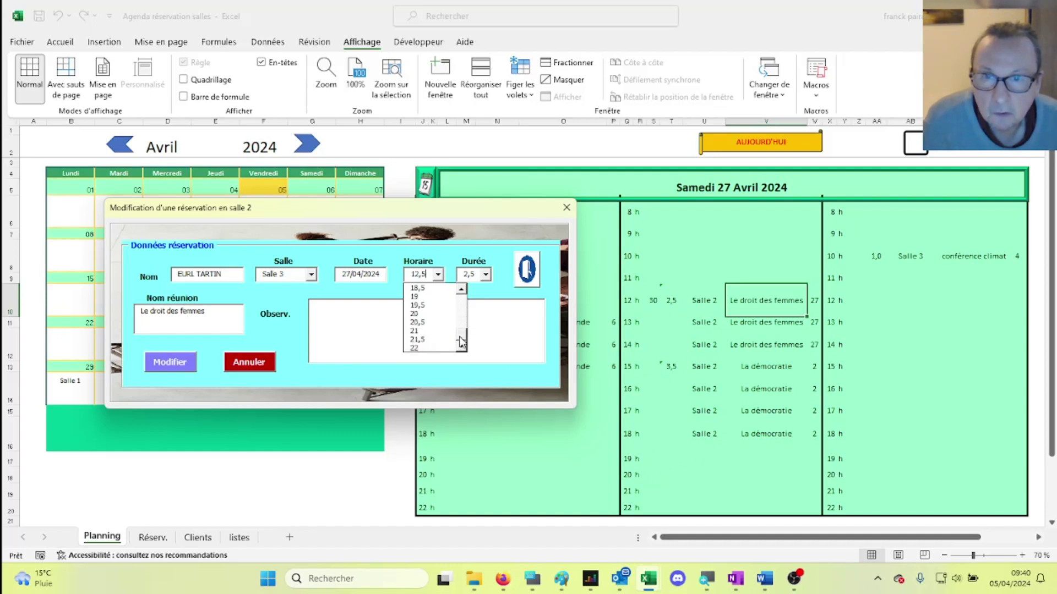
click(438, 298)
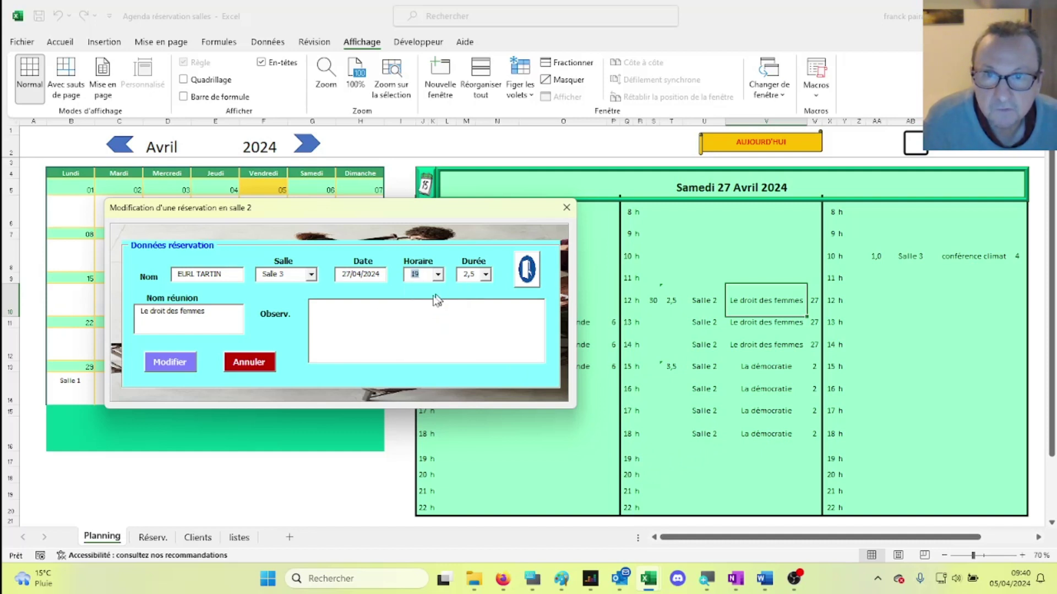
- Set the booking's room back to Salle 2, submit the modification, and decline it at the confirmation request
click(312, 275)
click(303, 294)
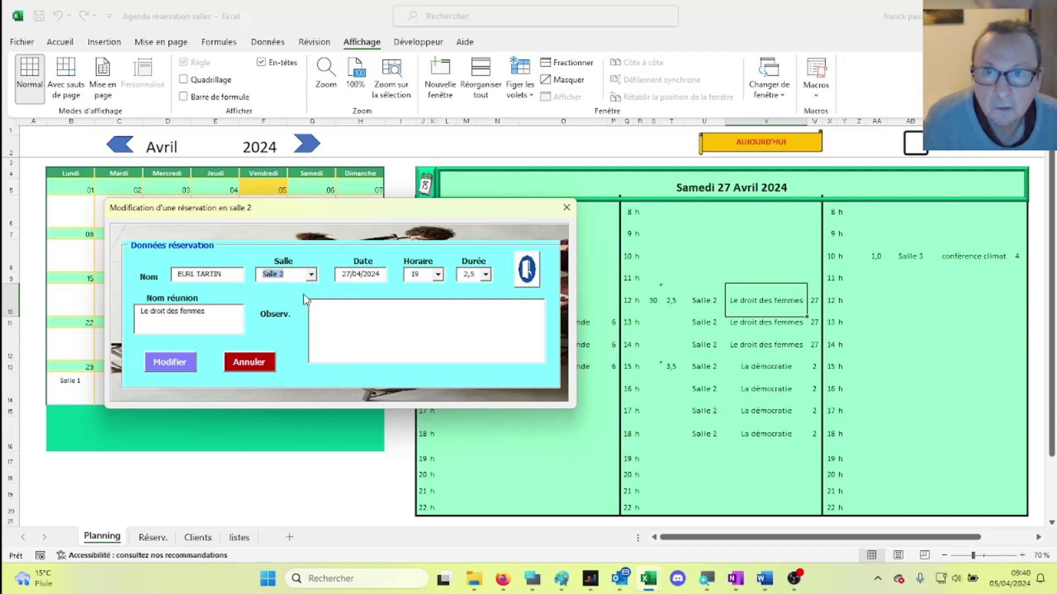
click(348, 276)
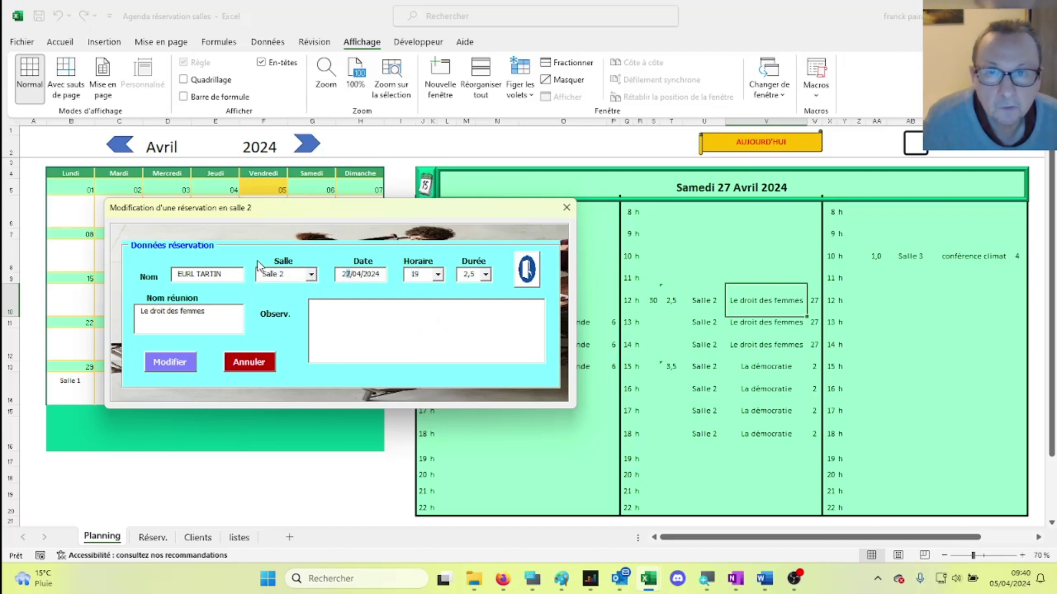
click(165, 362)
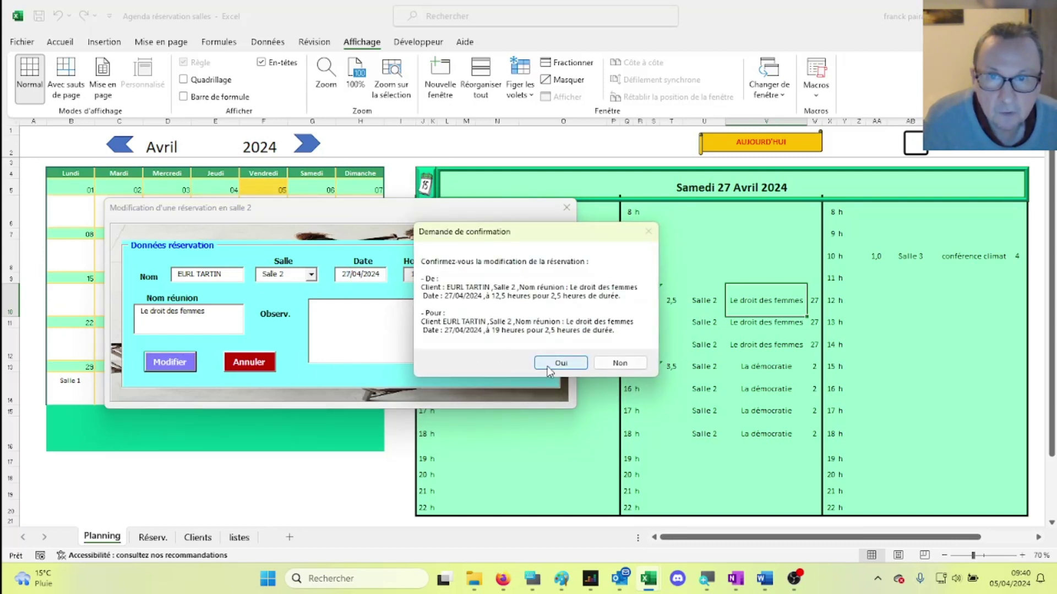
drag(546, 239, 393, 255)
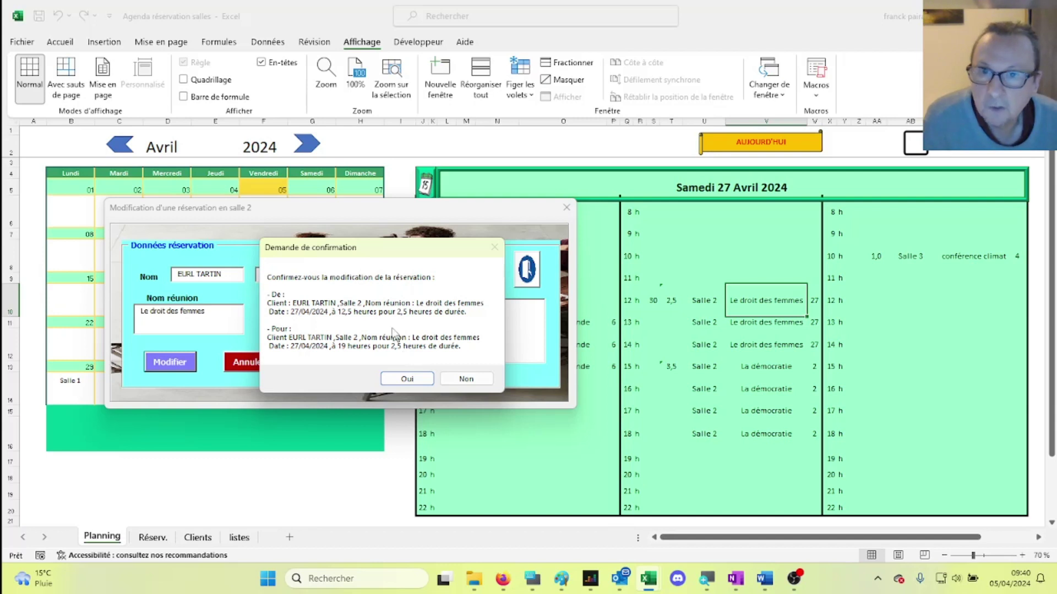
click(470, 380)
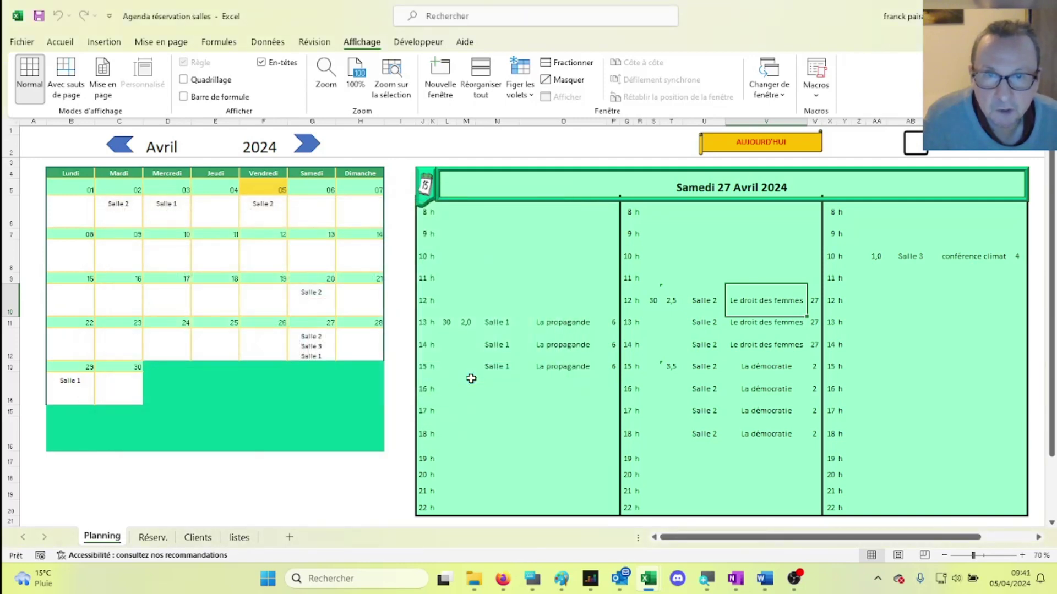
- Reopen the Salle 2 booking "Le droit des femmes" and try to move its start time to 18
double_click(766, 302)
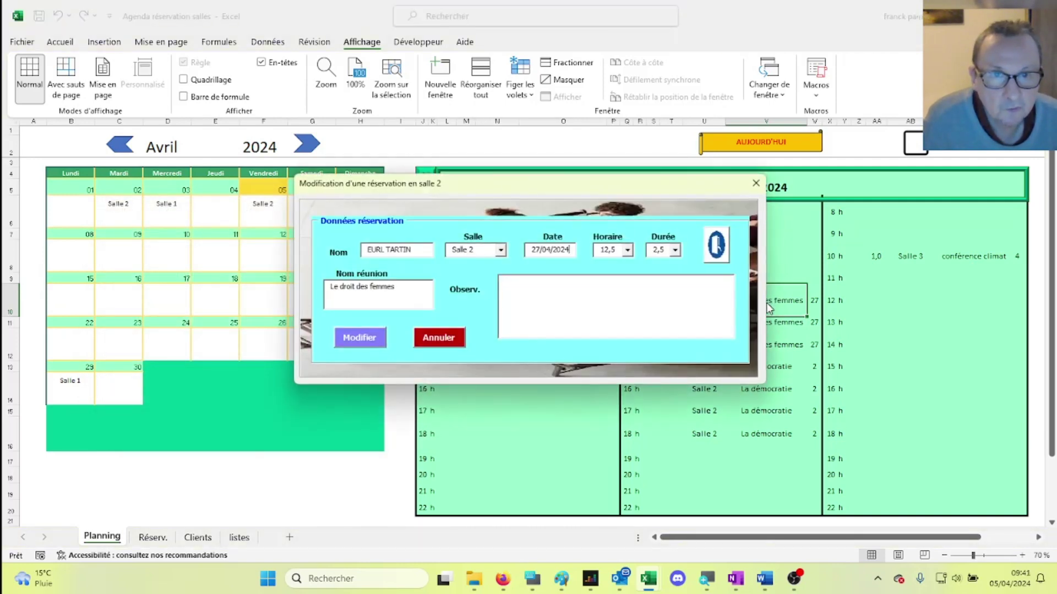
key(Escape)
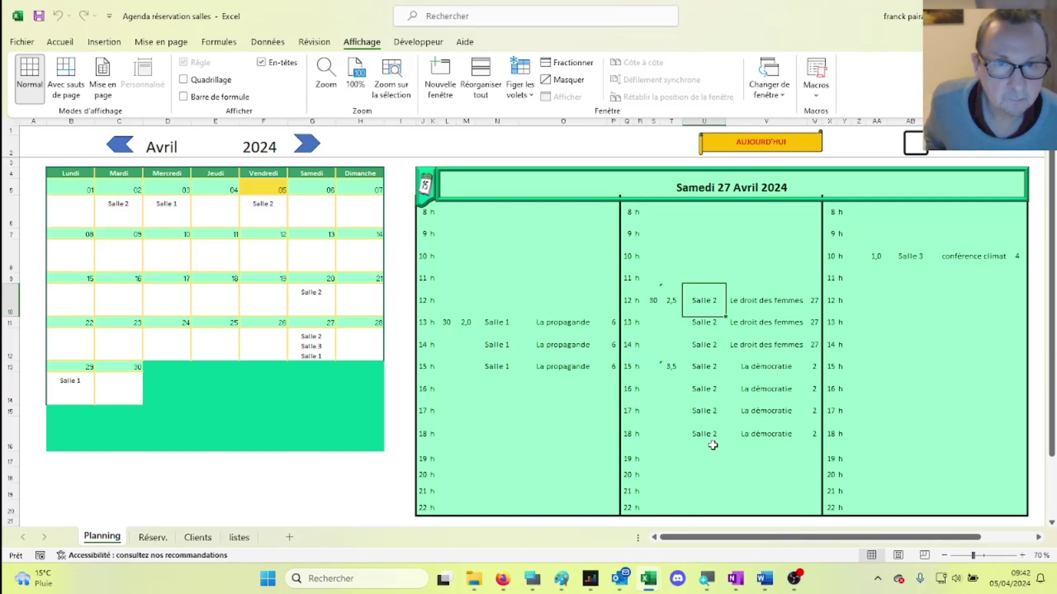
double_click(762, 300)
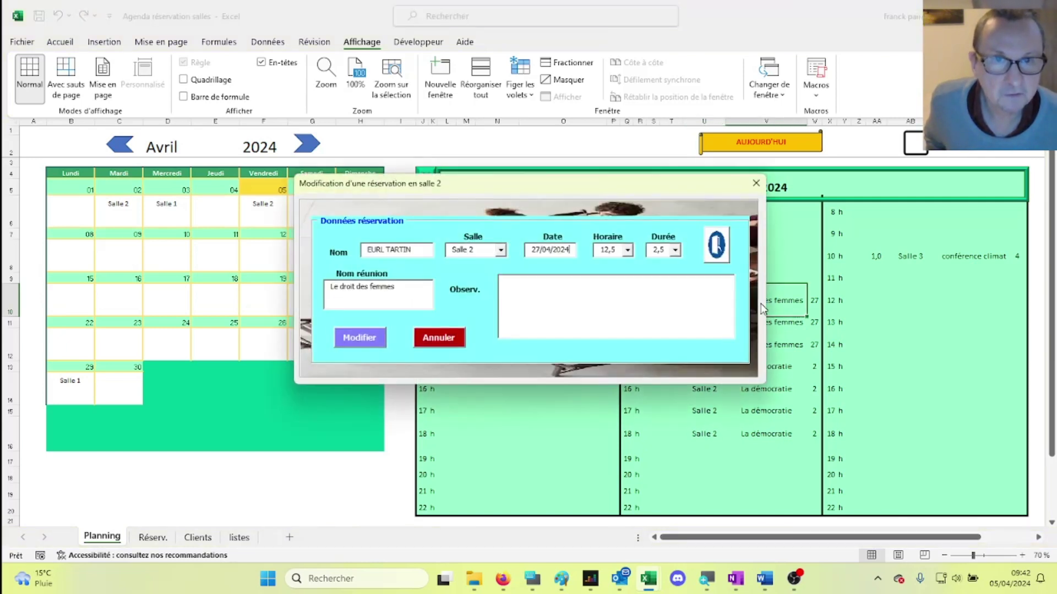
click(628, 249)
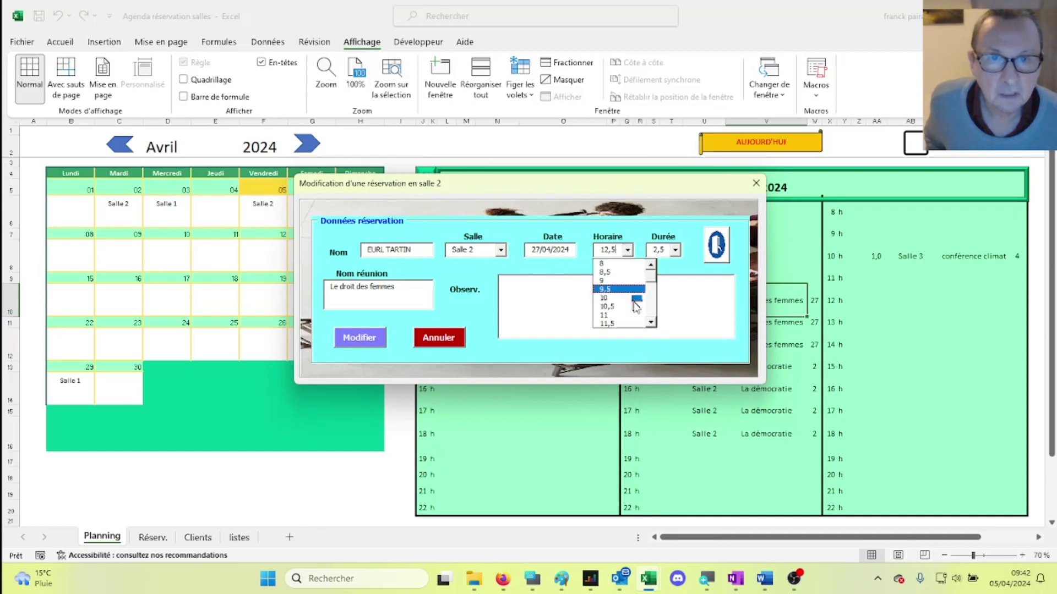
click(652, 314)
click(651, 314)
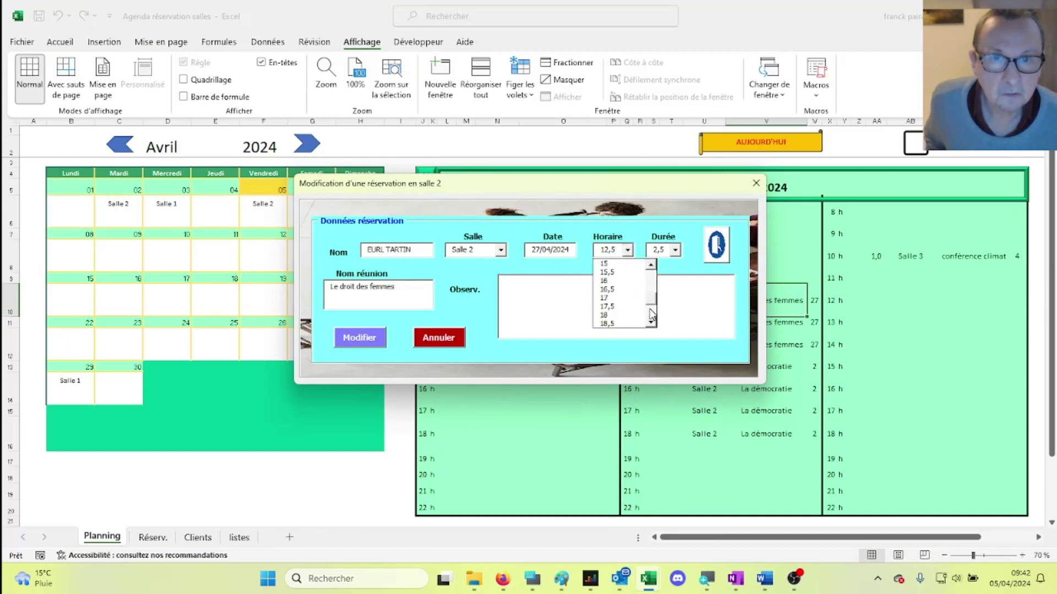
click(605, 315)
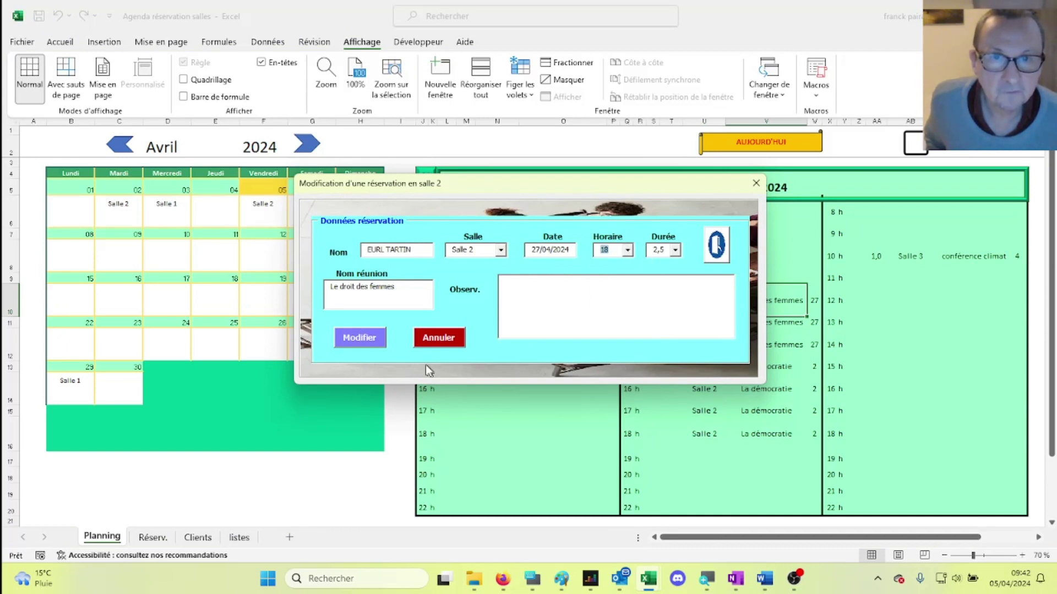
click(373, 340)
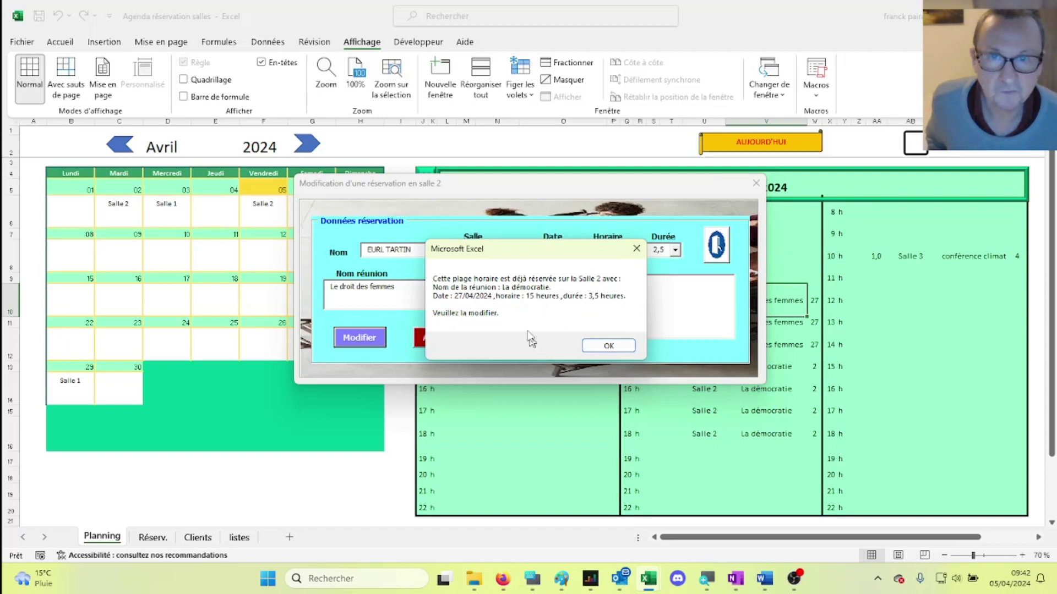
click(610, 346)
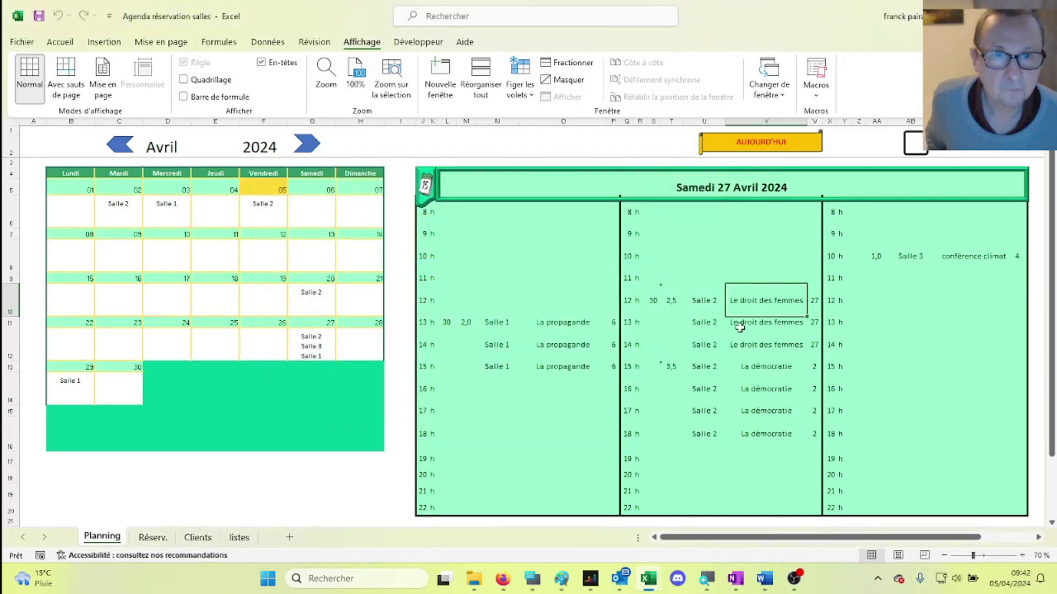
- Move the Salle 2 booking "Le droit des femmes" to 18,5, confirm the modification, and redisplay the 27 April schedule
double_click(756, 305)
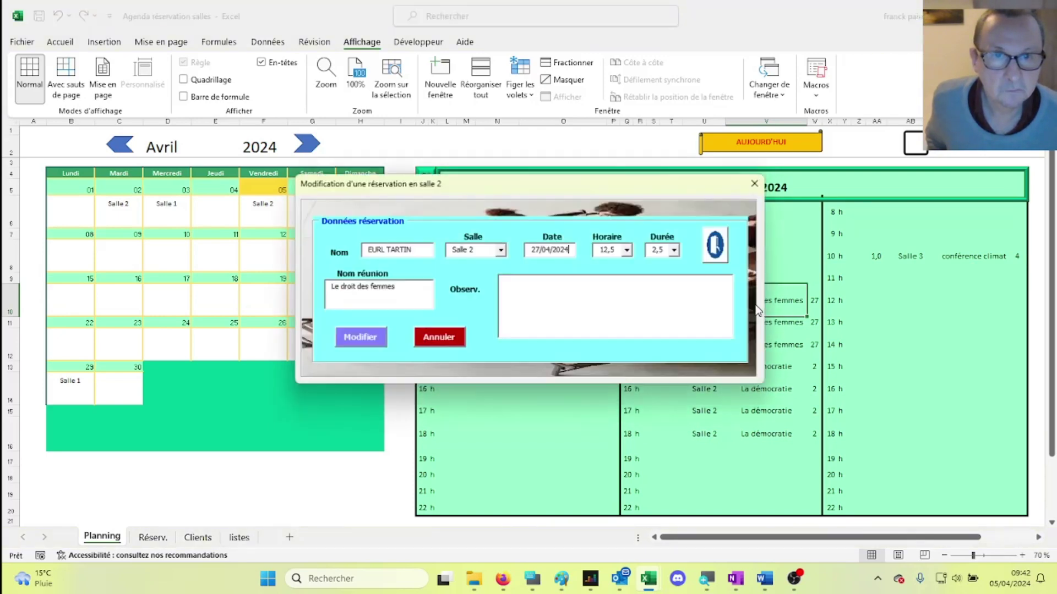
click(628, 250)
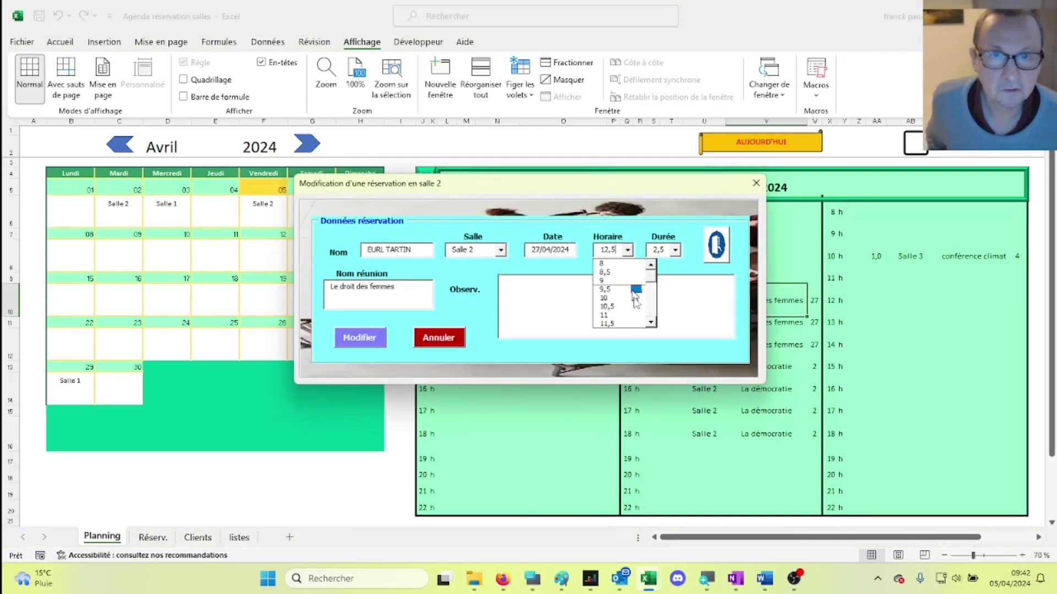
scroll(649, 316, down, 3)
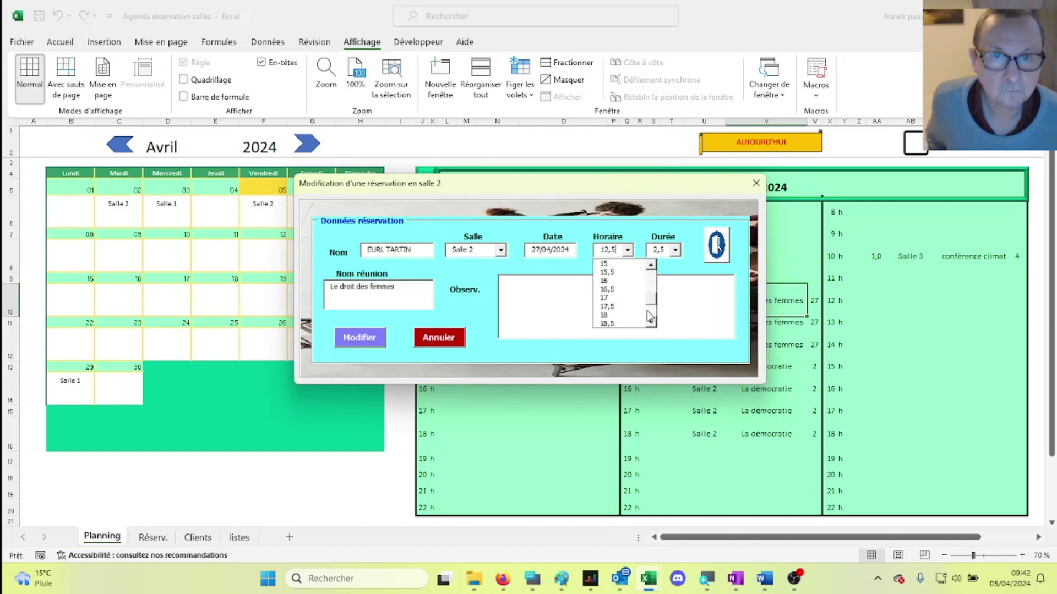
click(611, 324)
click(367, 341)
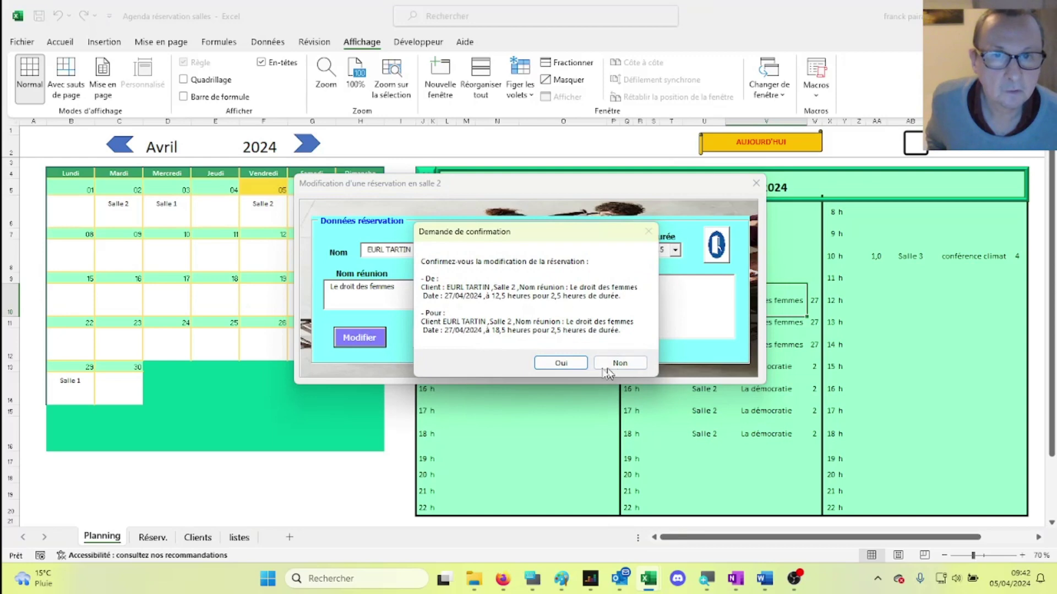
click(561, 364)
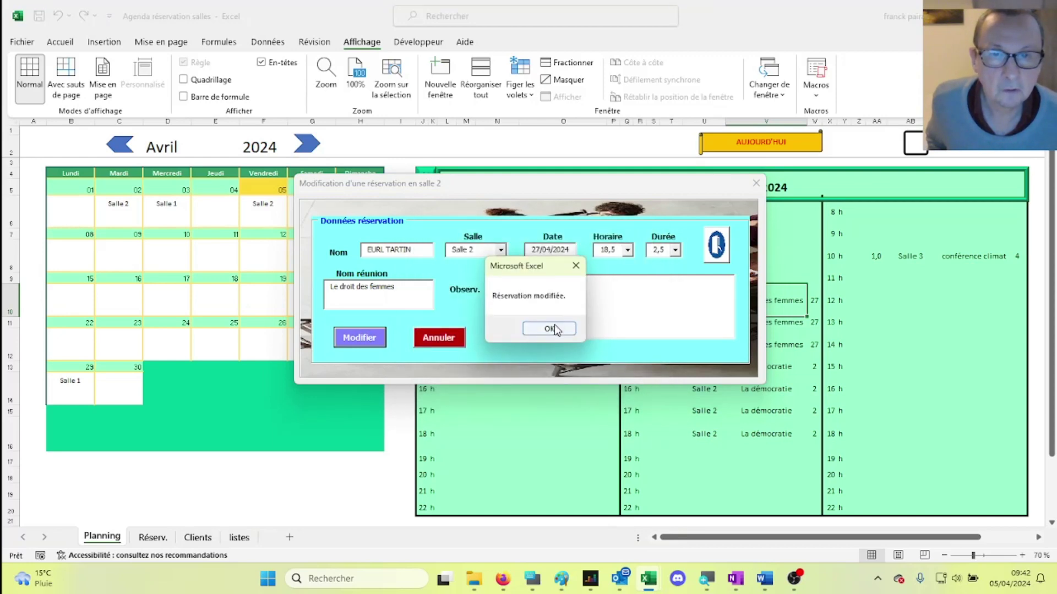
click(554, 327)
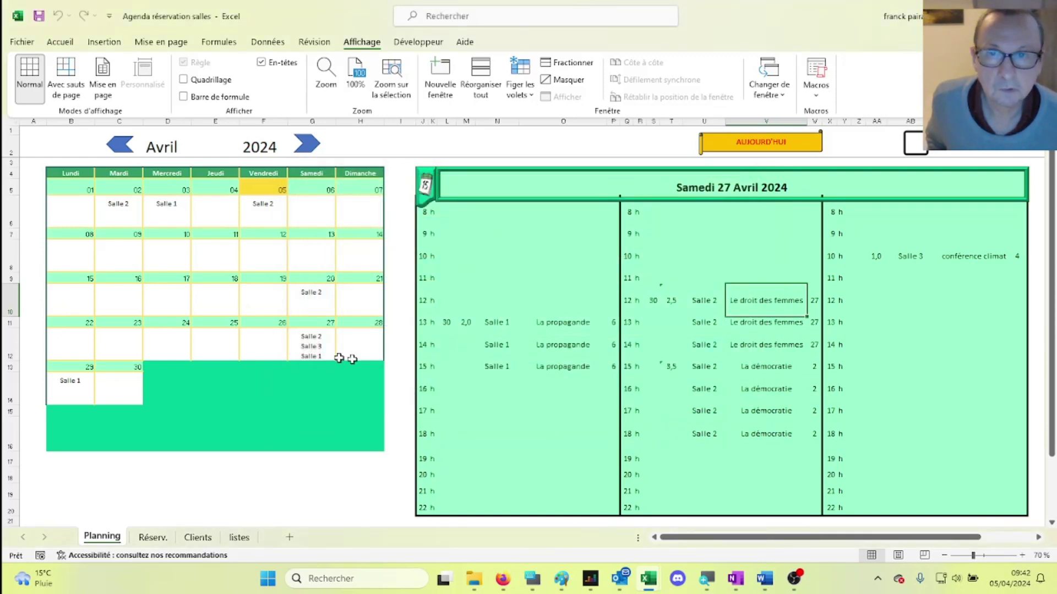
click(301, 344)
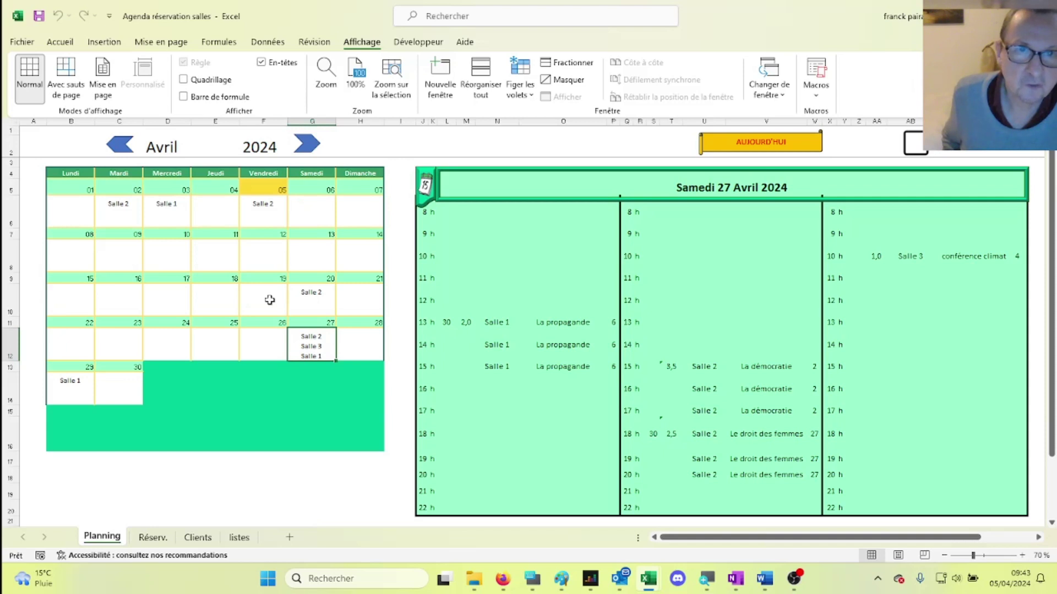
- Review the Salle 2 entries for "La démocratie" from 15 h to 17 h in the day schedule
click(766, 367)
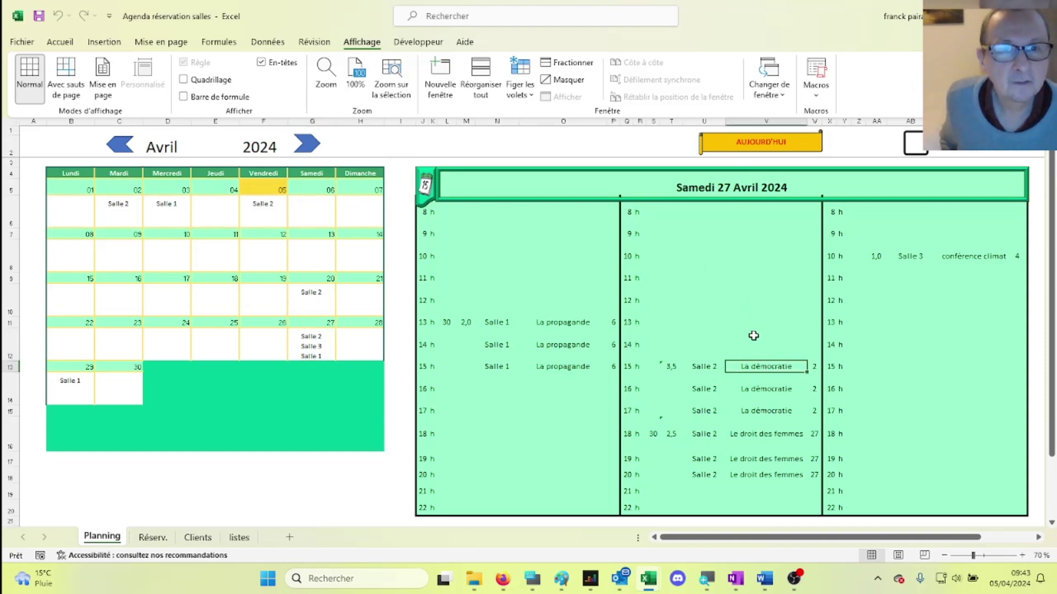
click(700, 367)
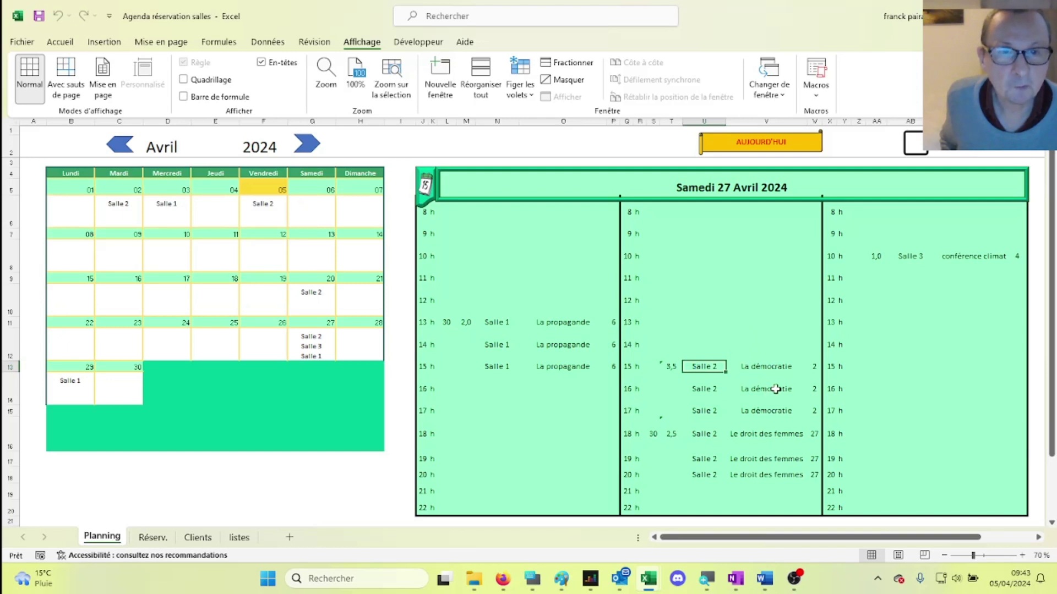
click(771, 366)
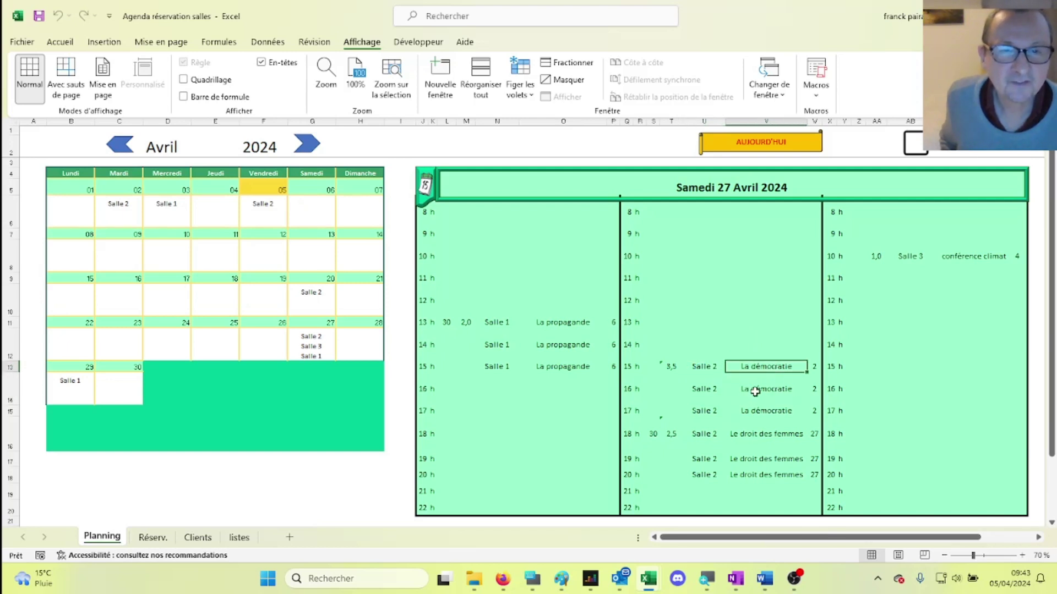
click(760, 392)
click(711, 389)
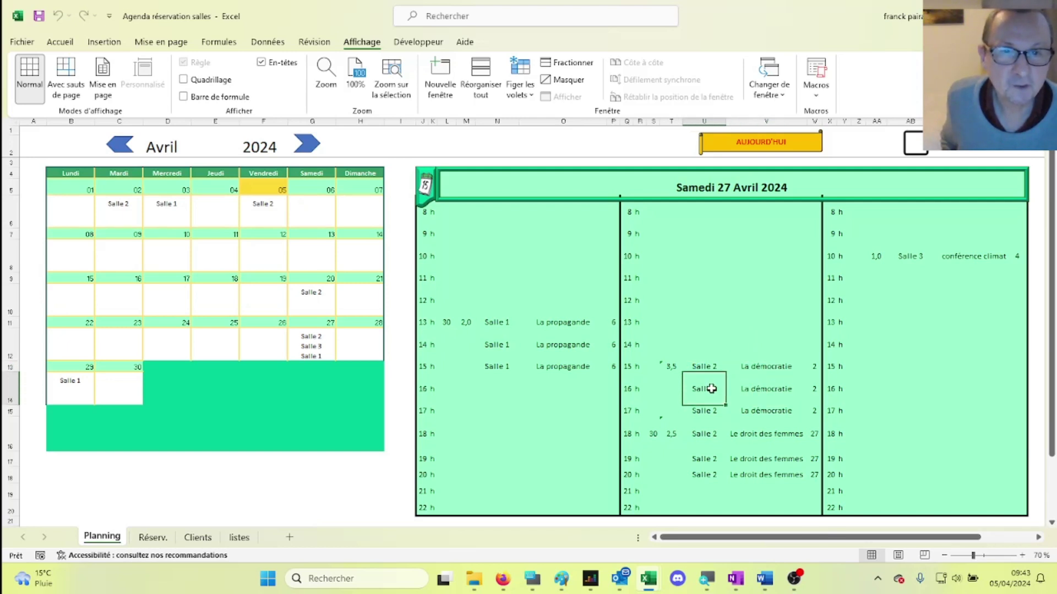
click(773, 411)
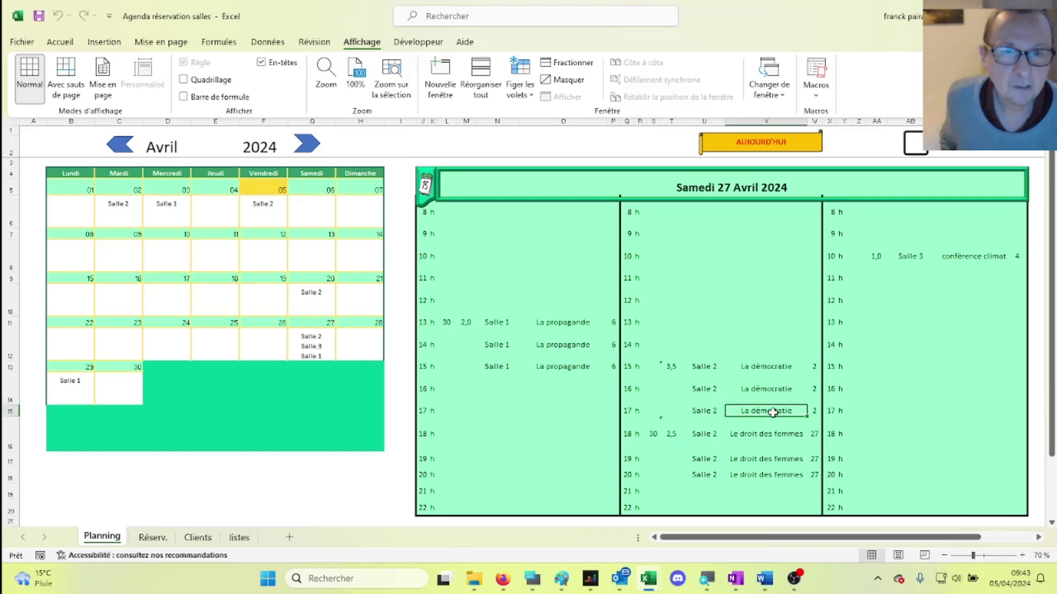
click(770, 390)
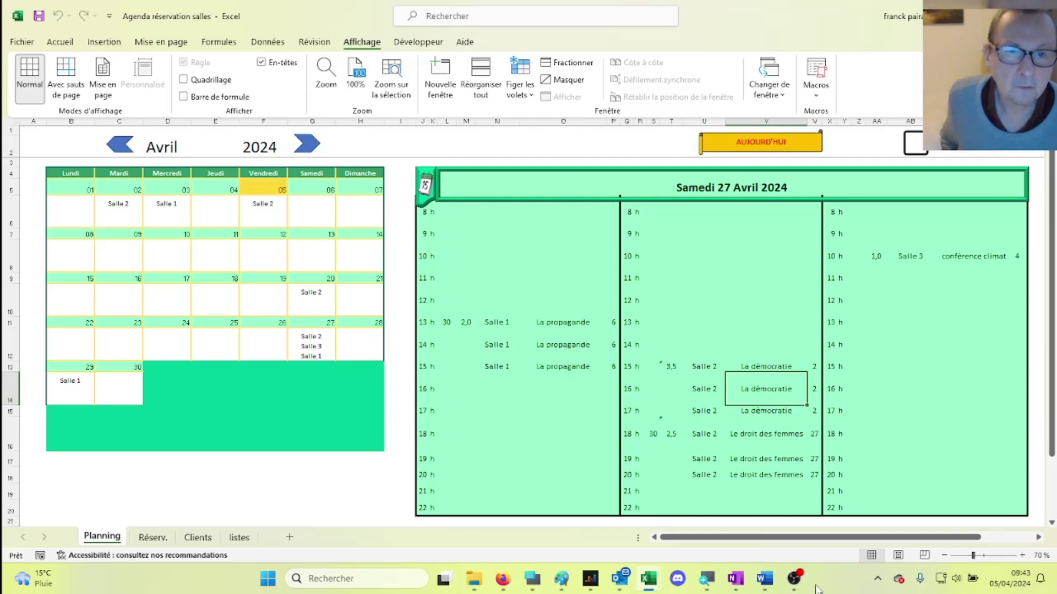
- Look at the Word document "Application réservation de salles", then return to the Excel planning sheet
mouse_move(770, 584)
click(774, 547)
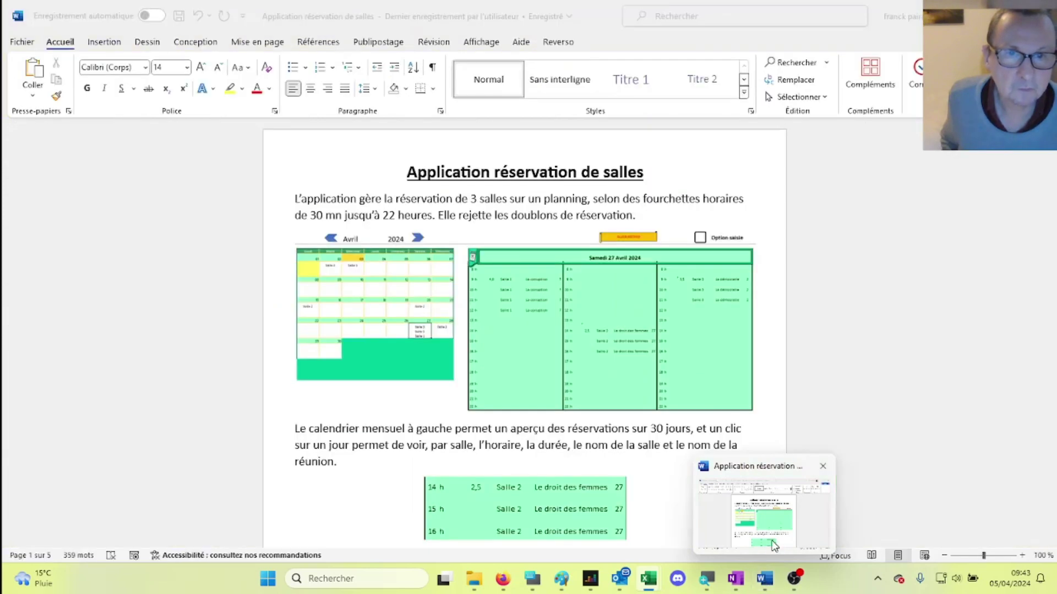
drag(1052, 165, 1032, 223)
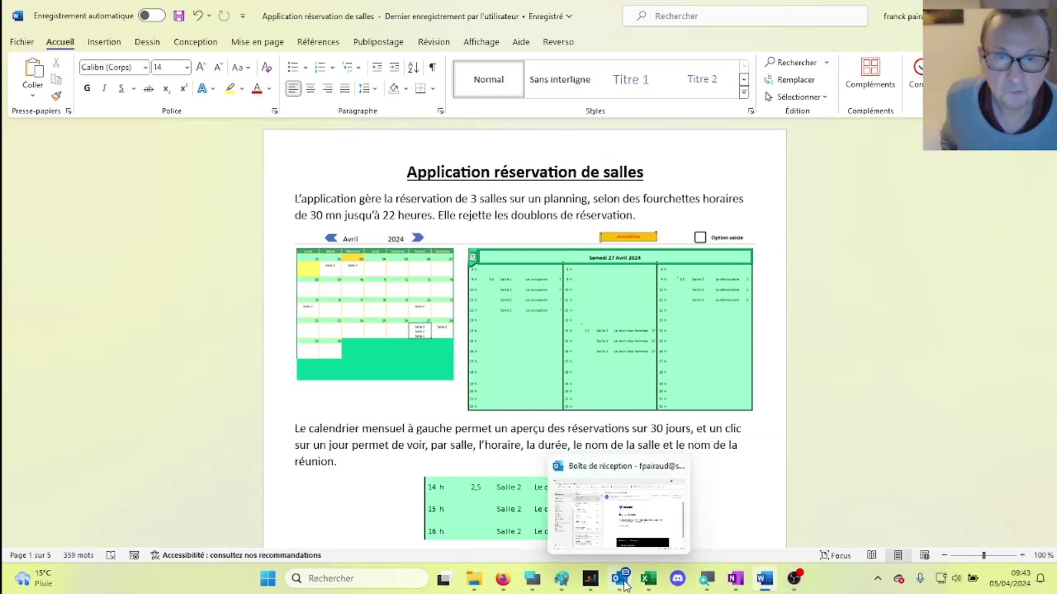
click(649, 579)
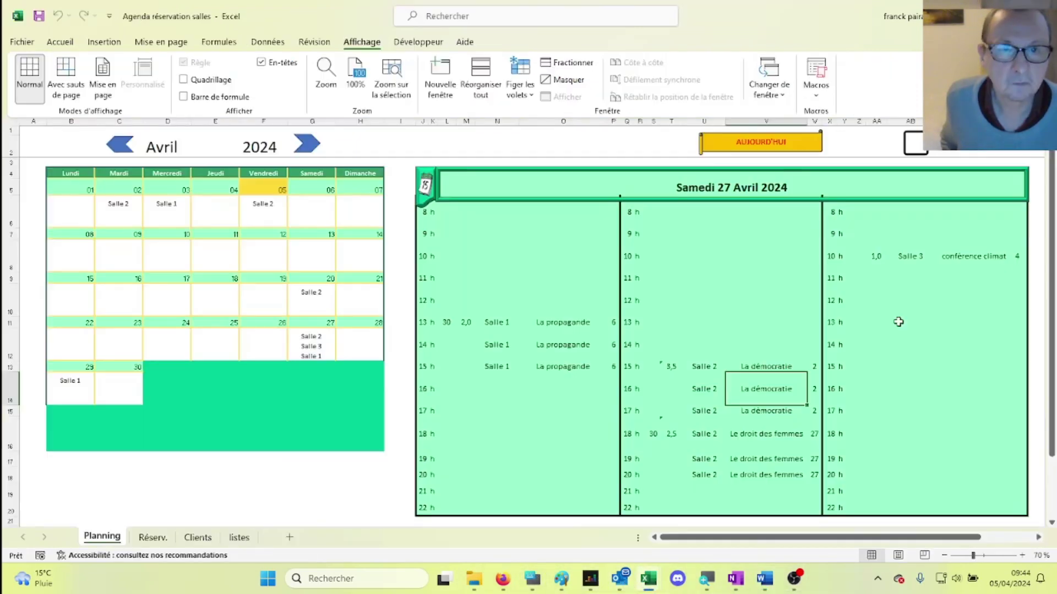
click(913, 281)
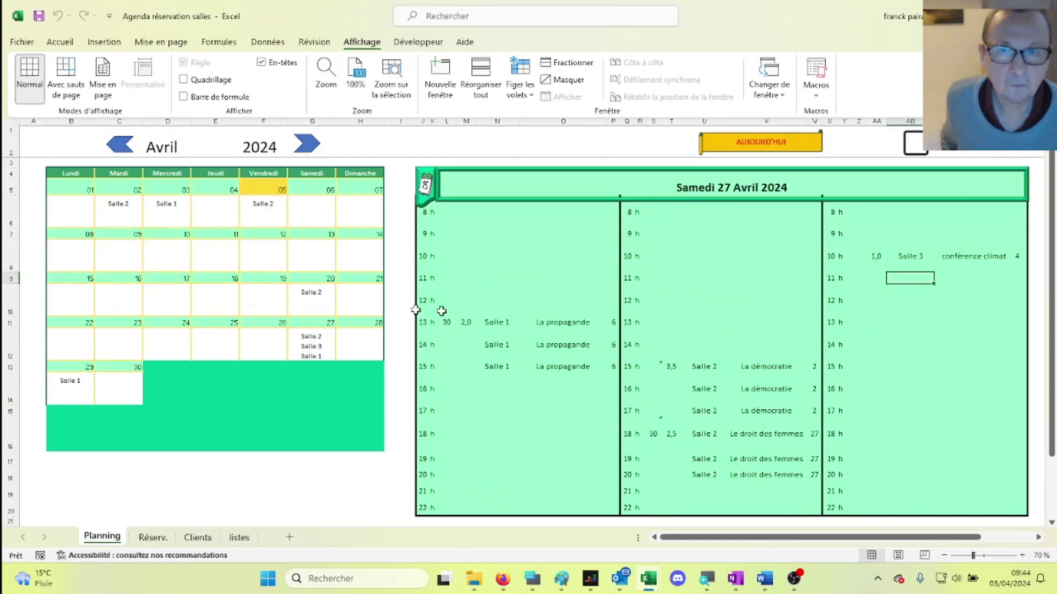